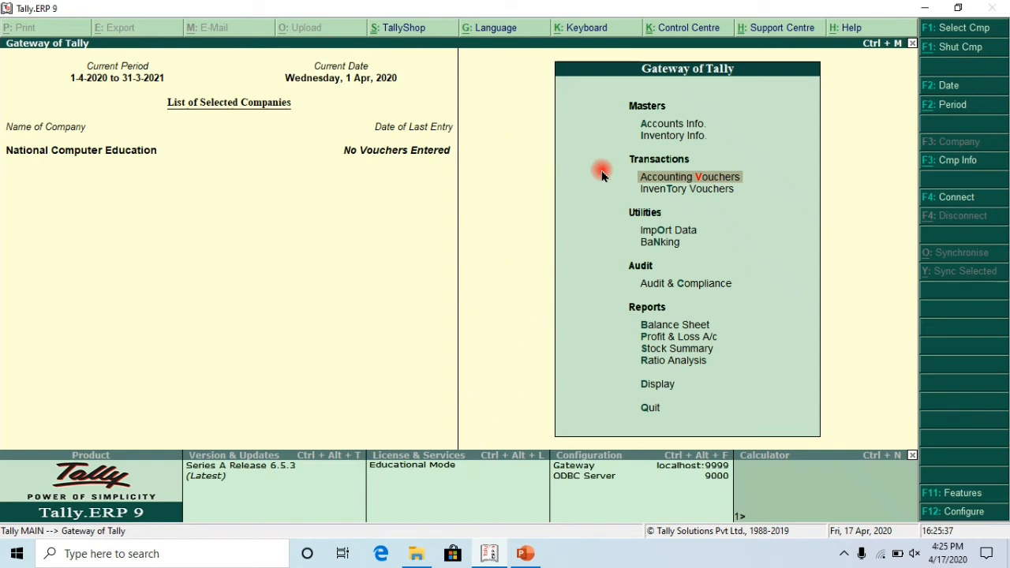
# Step: Open accounting voucher entry and set single entry mode for payment/receipt/contra vouchers to No in the payment configuration
pyautogui.press('Return')
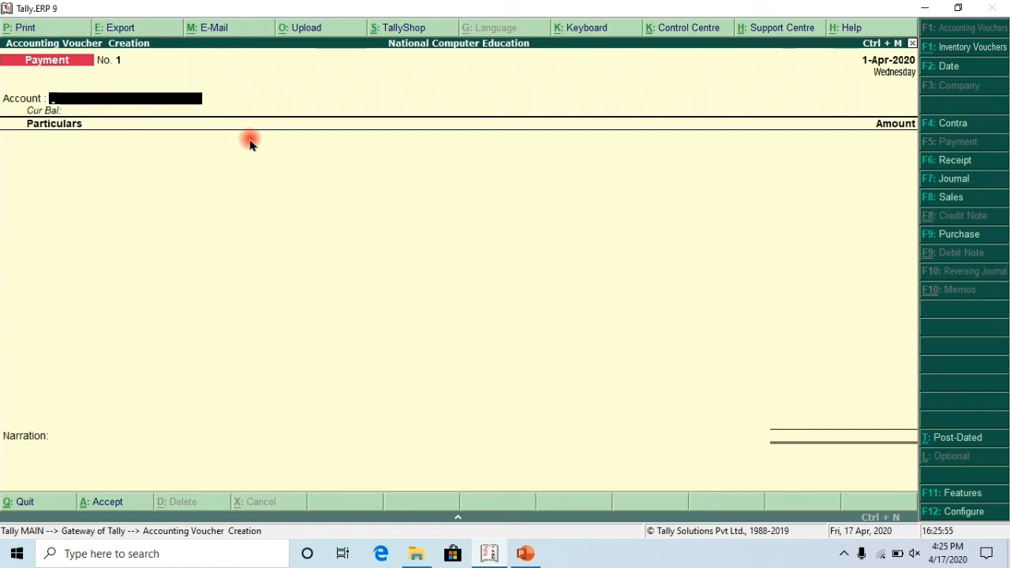
pyautogui.press('F12')
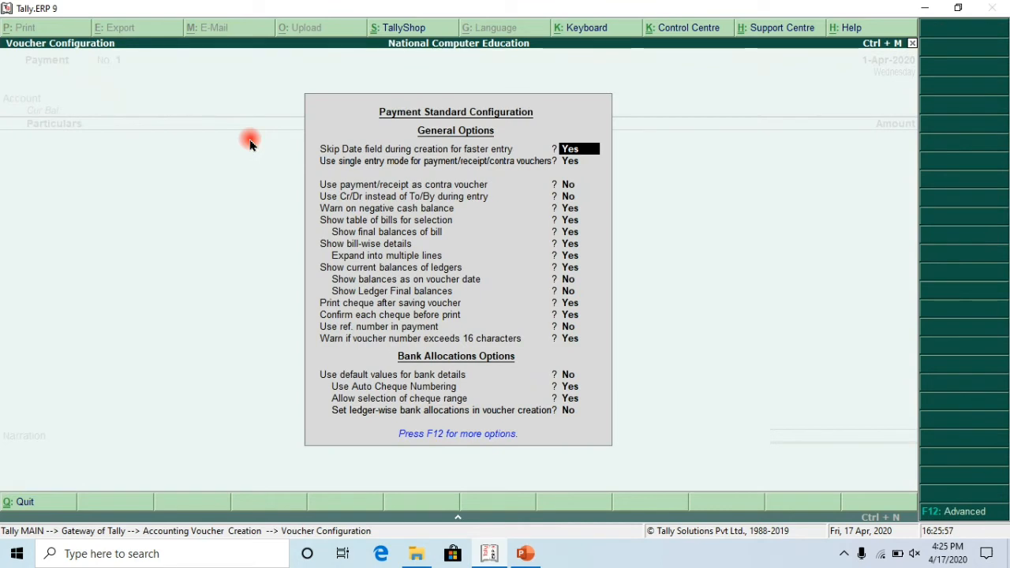
pyautogui.press('Return')
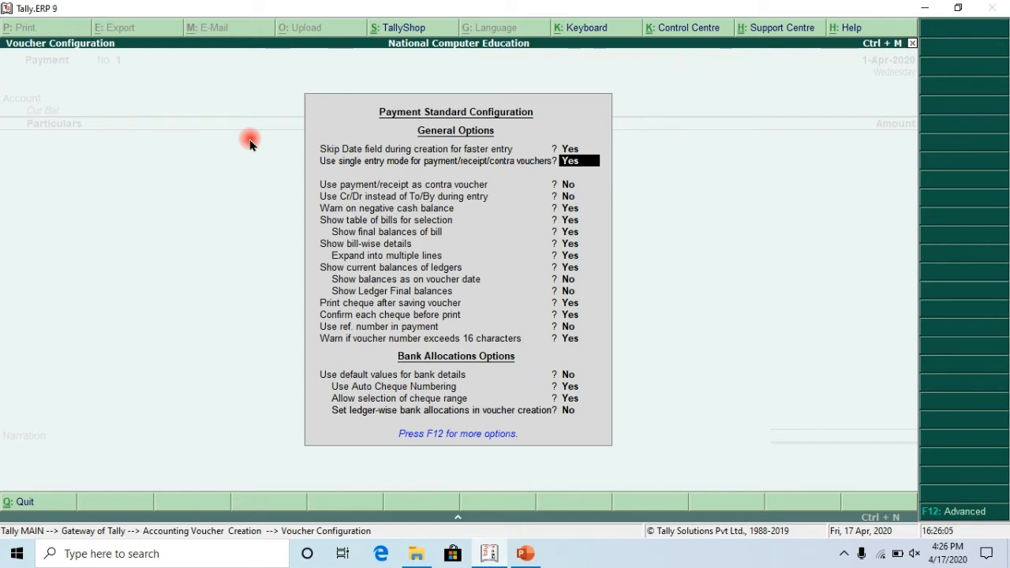
pyautogui.press('n')
pyautogui.press('Return')
pyautogui.press('Return')
pyautogui.press('Return')
pyautogui.press('Return')
pyautogui.press('Return')
pyautogui.press('Return')
pyautogui.press('Return')
pyautogui.press('Return')
pyautogui.press('Return')
pyautogui.press('Return')
pyautogui.press('Return')
pyautogui.press('Return')
pyautogui.press('Return')
pyautogui.press('Return')
pyautogui.press('Return')
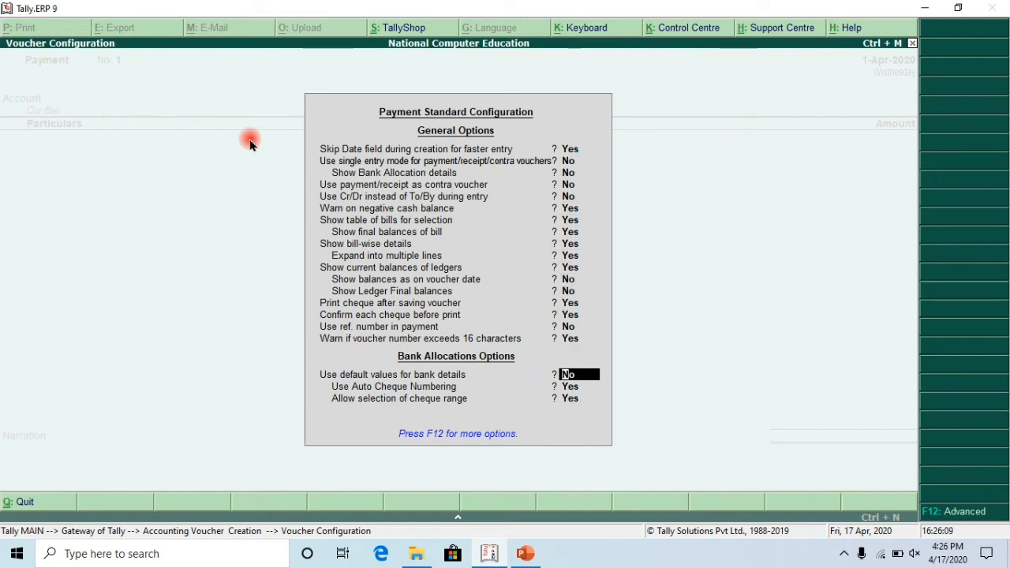
pyautogui.press('Return')
pyautogui.press('Return')
pyautogui.press('Return')
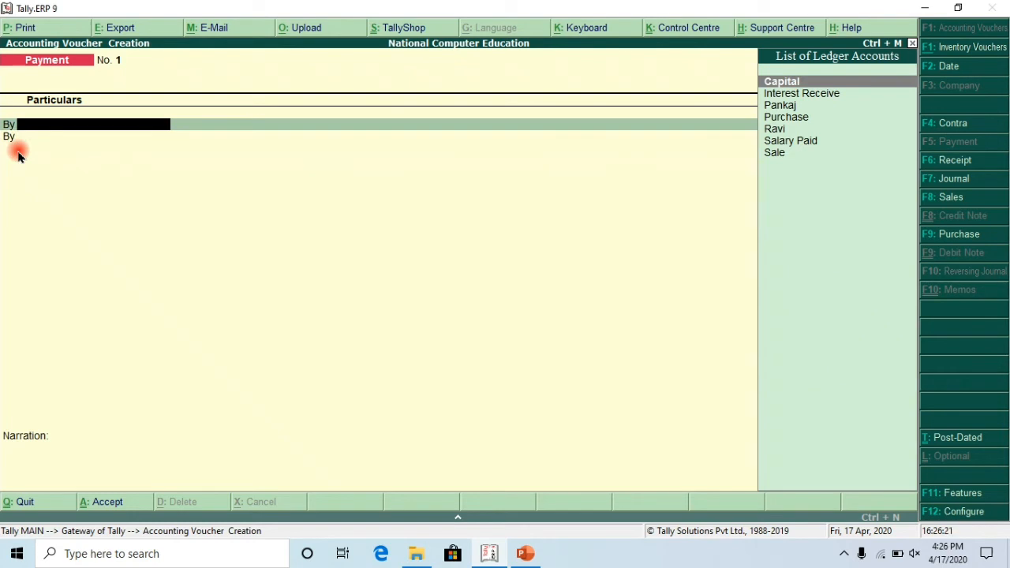
# Step: Set "Use Cr/Dr instead of To/By during entry" to Yes in the voucher configuration and save it
pyautogui.press('F12')
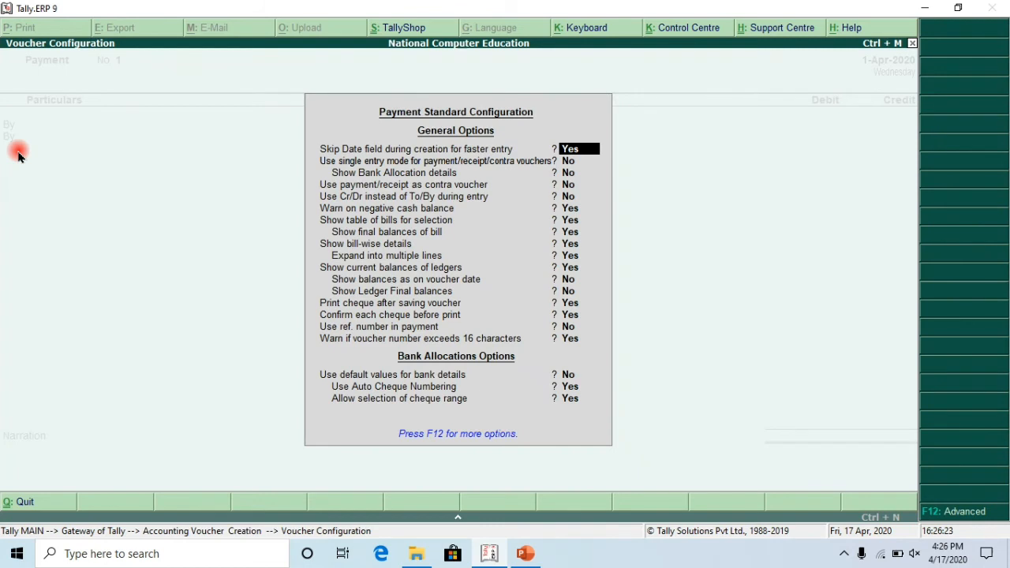
pyautogui.press('Down')
pyautogui.press('Down')
pyautogui.press('Down')
pyautogui.press('Down')
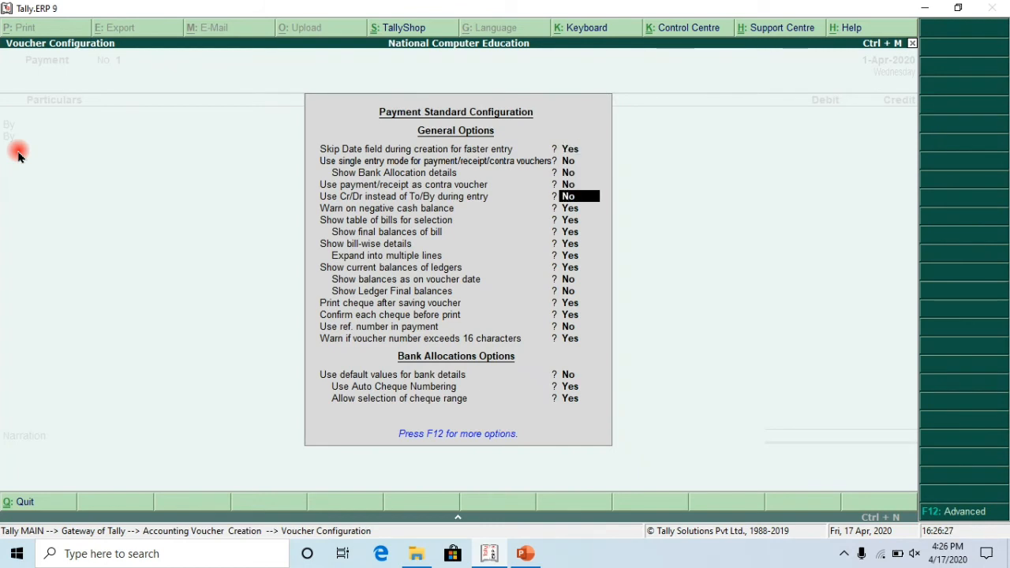
pyautogui.write('y')
pyautogui.press('Return')
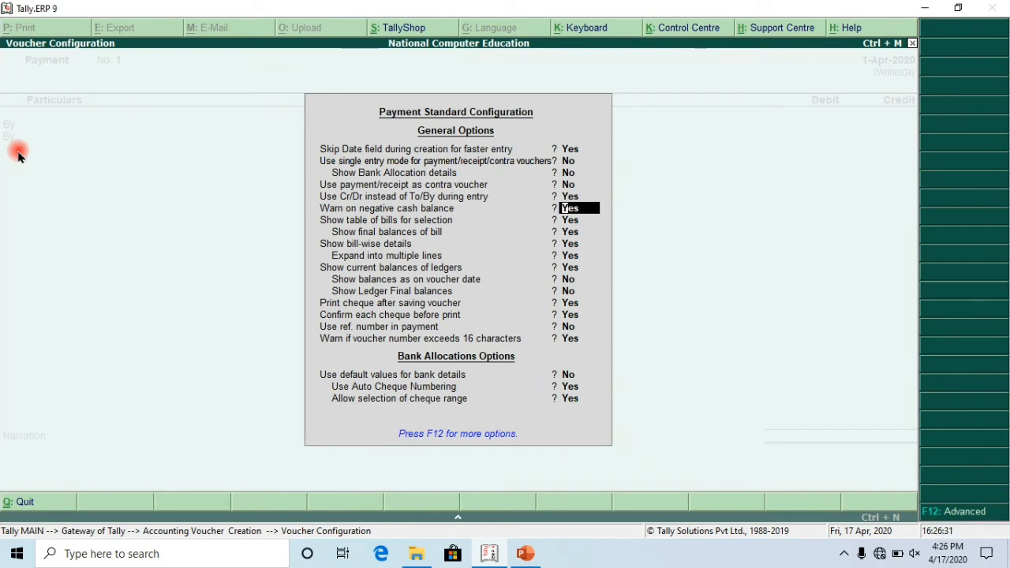
pyautogui.press('Return')
pyautogui.press('Return')
pyautogui.press('Return')
pyautogui.press('Return')
pyautogui.press('Return')
pyautogui.press('Return')
pyautogui.press('Return')
pyautogui.press('Return')
pyautogui.press('Return')
pyautogui.press('Return')
pyautogui.press('Return')
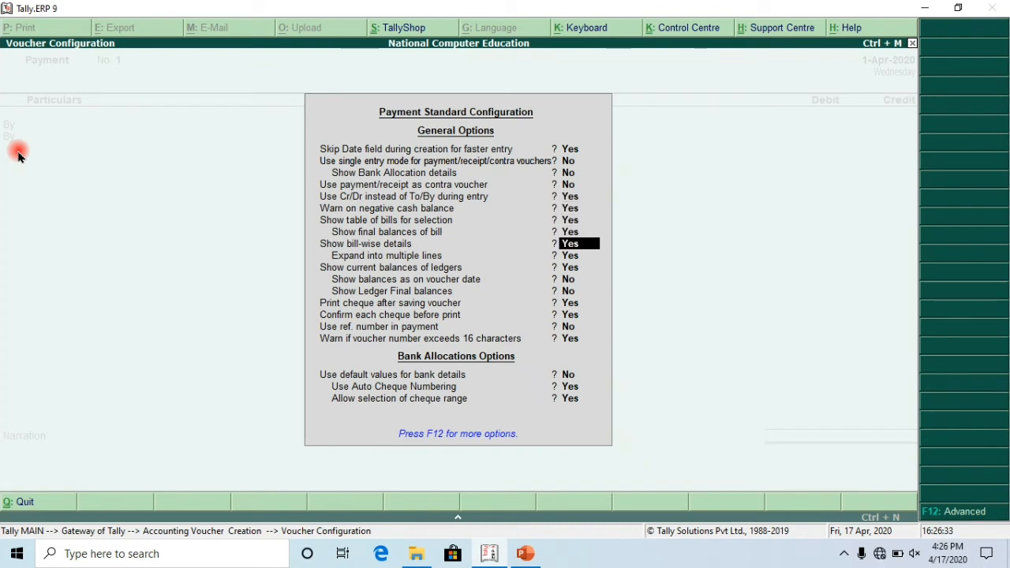
pyautogui.press('Return')
pyautogui.press('Return')
pyautogui.press('Return')
pyautogui.press('Return')
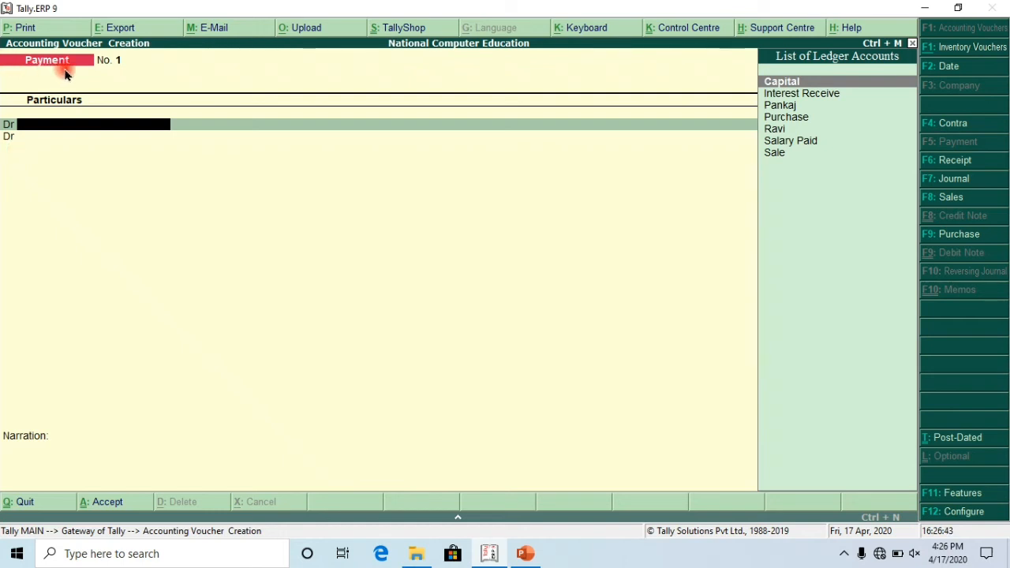
# Step: Switch to a contra voucher and credit the Cash ledger with 2000
pyautogui.press('F4')
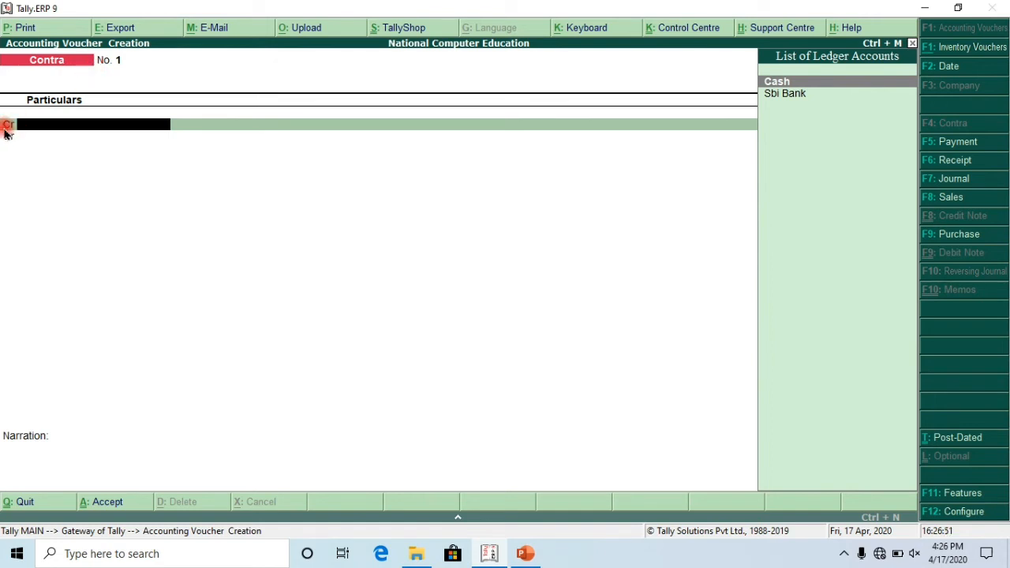
pyautogui.click(172, 179)
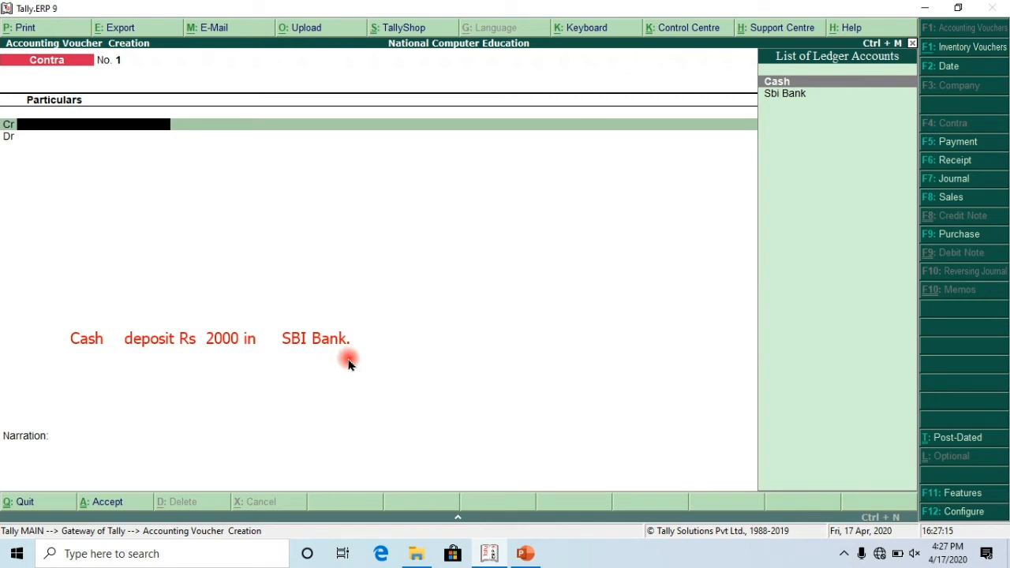
pyautogui.click(510, 543)
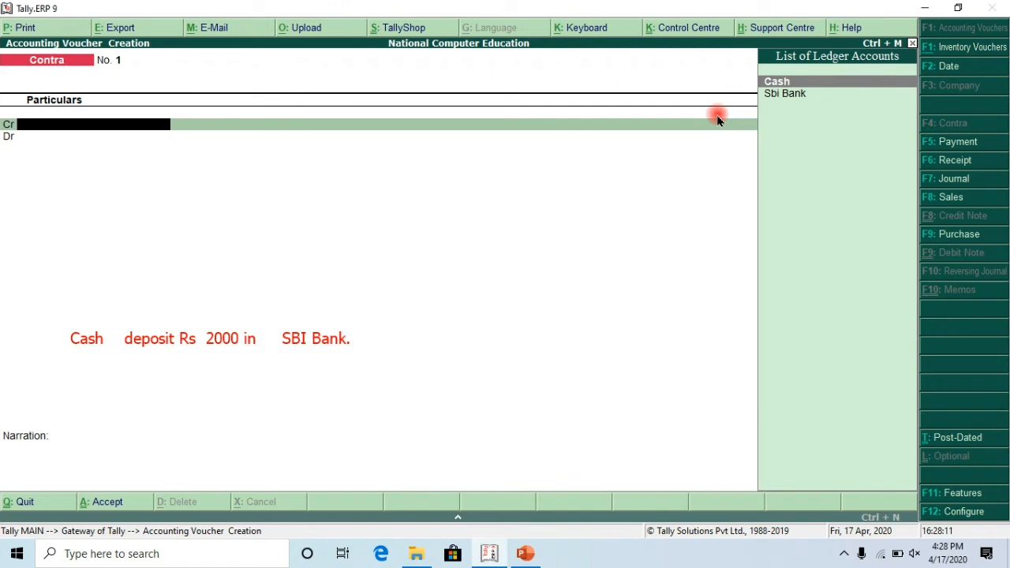
pyautogui.press('Return')
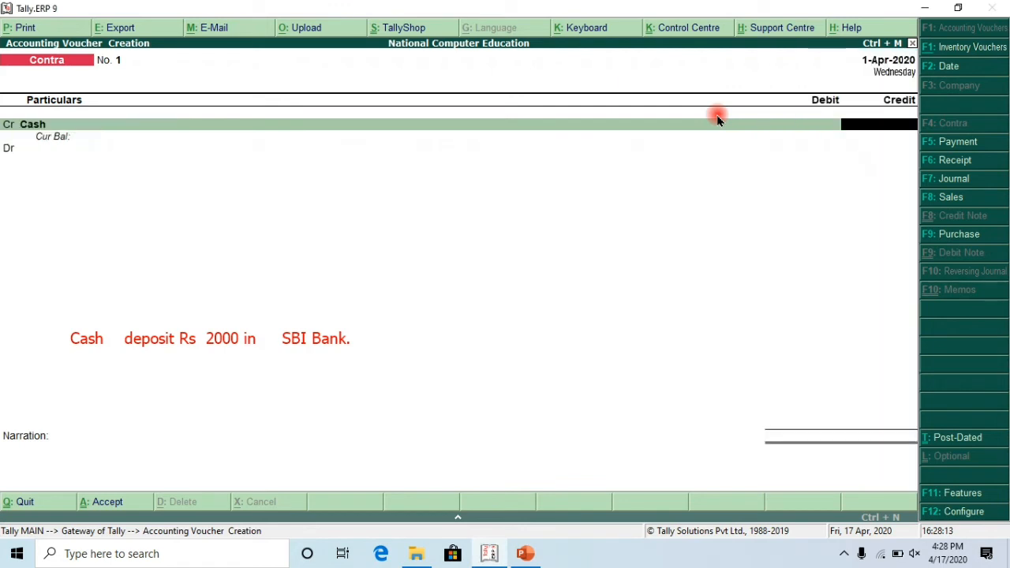
pyautogui.write('2000')
pyautogui.press('Return')
pyautogui.press('Return')
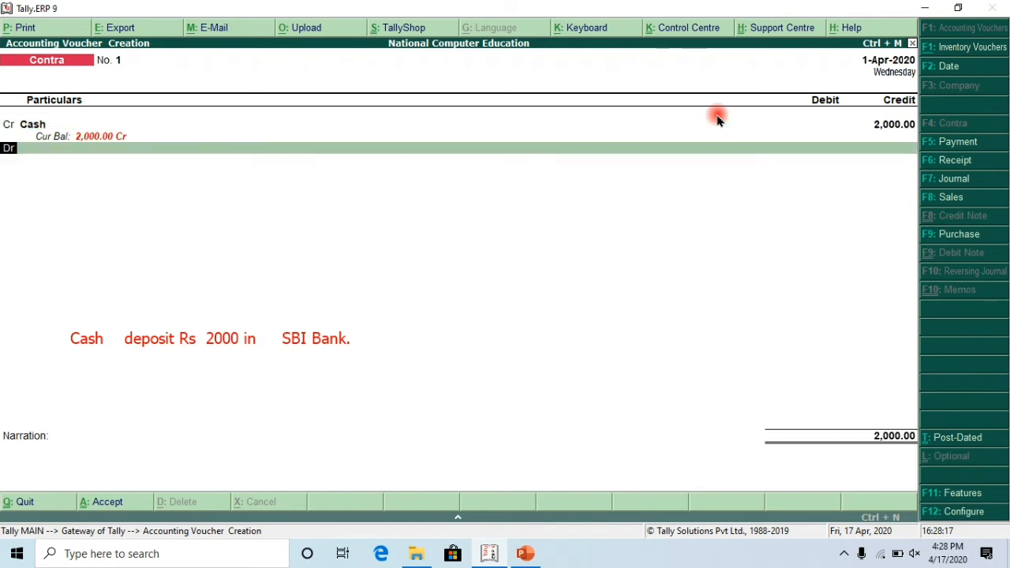
# Step: Debit the Sbi Bank ledger with 2,000.00 in the contra voucher
pyautogui.press('Return')
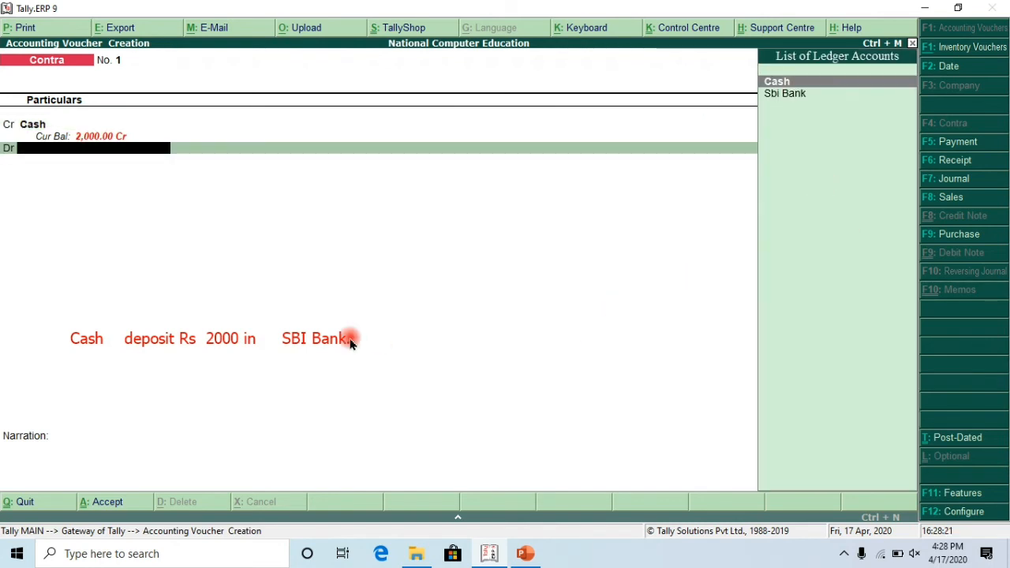
pyautogui.press('Down')
pyautogui.press('Return')
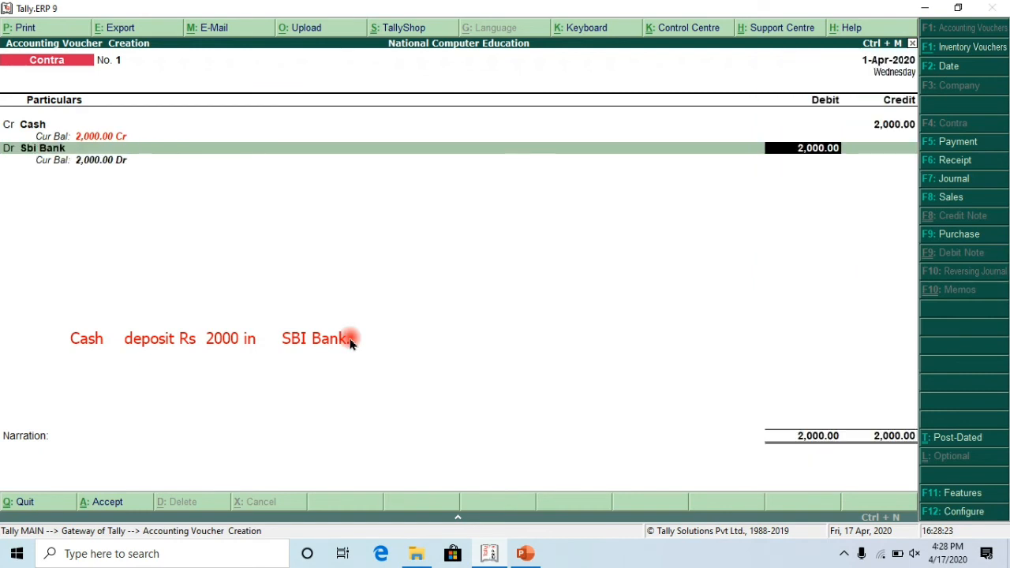
pyautogui.press('Return')
# Step: Accept Cash as the Sbi Bank allocation's transaction type, leaving the denominations, instrument number and bank blank
pyautogui.press('Return')
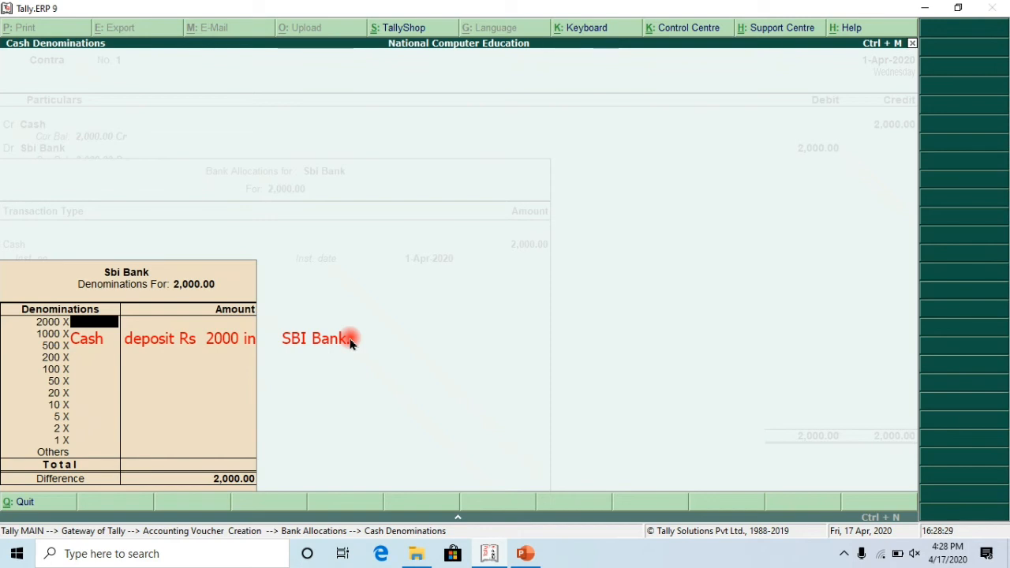
pyautogui.press('Return')
pyautogui.press('Return')
pyautogui.press('Return')
pyautogui.press('Return')
pyautogui.press('Return')
pyautogui.press('Return')
pyautogui.press('Return')
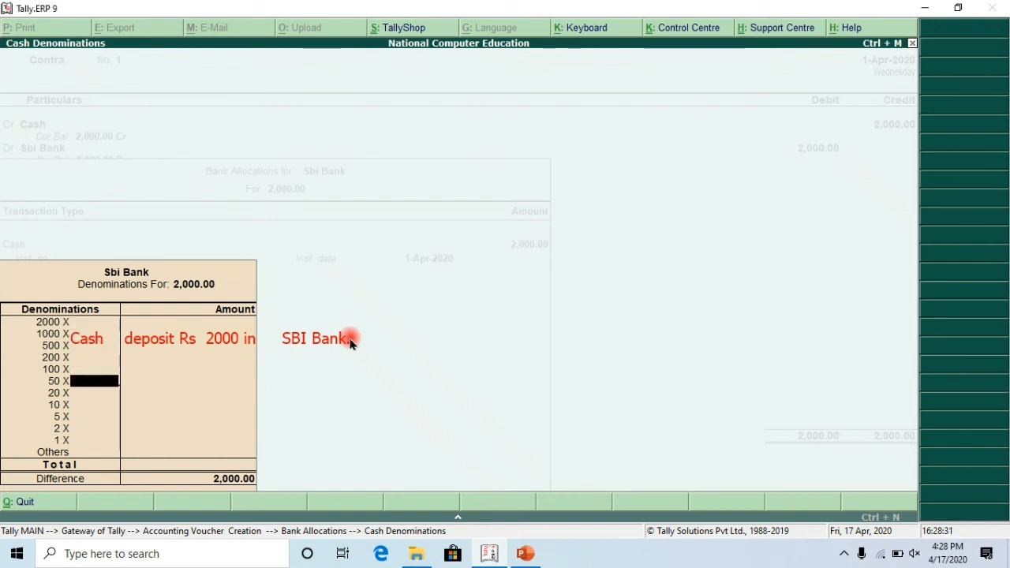
pyautogui.press('Return')
pyautogui.press('Return')
pyautogui.press('Return')
pyautogui.press('Return')
pyautogui.press('Return')
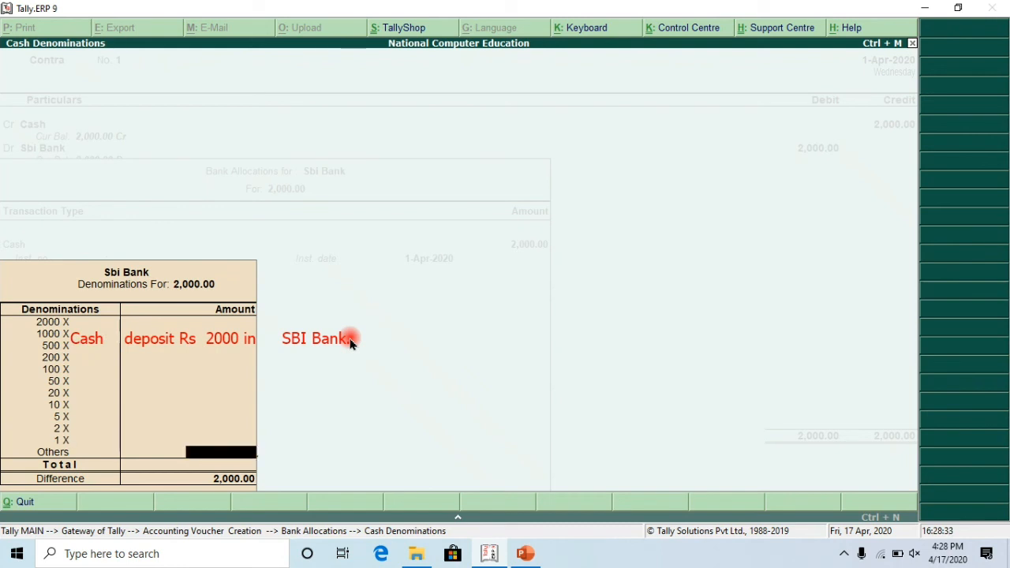
pyautogui.press('Return')
pyautogui.press('Return')
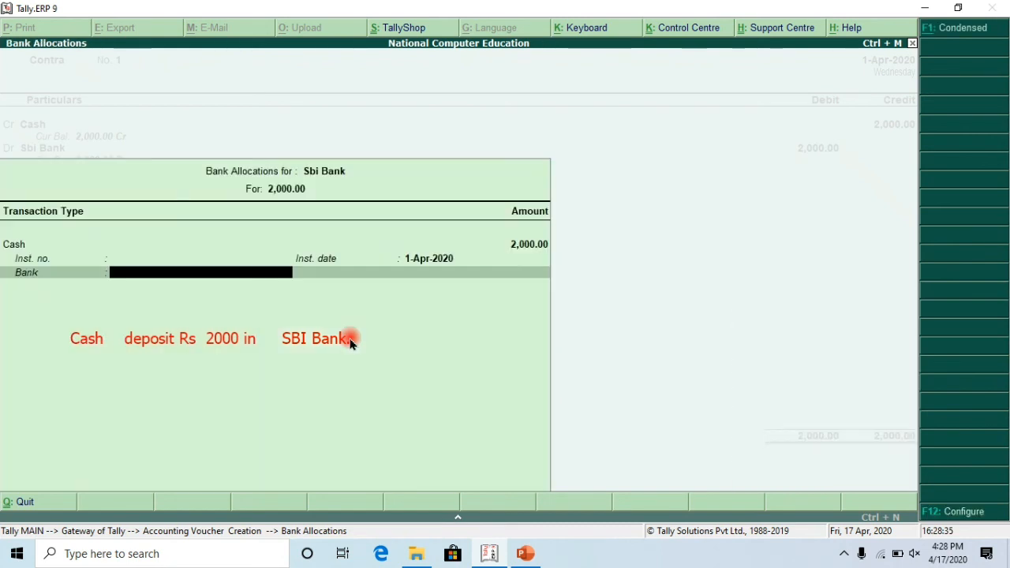
pyautogui.press('Return')
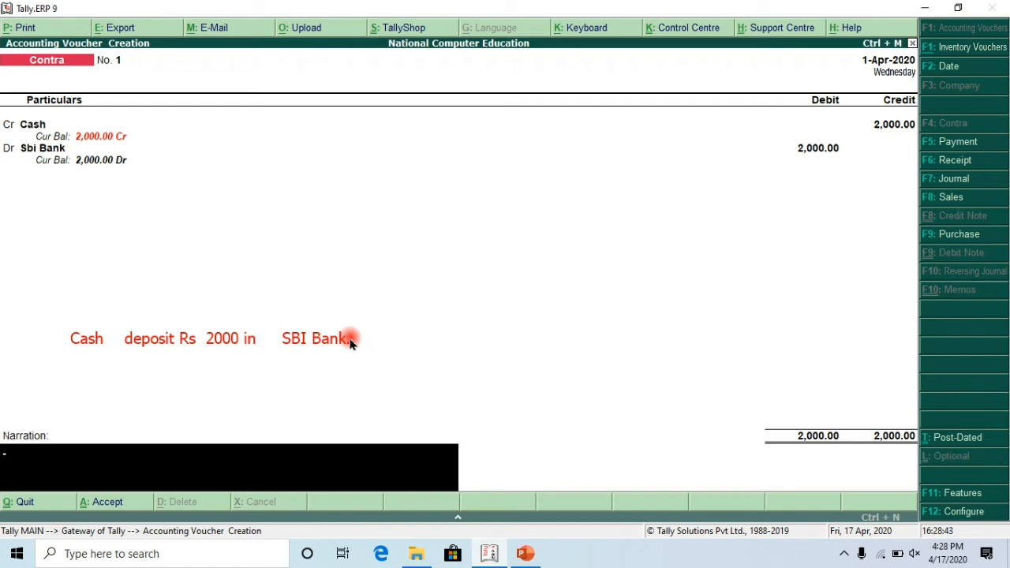
# Step: Enter the narration "cash deposite in sbi bank 2000" and save the contra voucher
pyautogui.write('casg')
pyautogui.press('BackSpace')
pyautogui.write('h deposu')
pyautogui.press('BackSpace')
pyautogui.write('ite in')
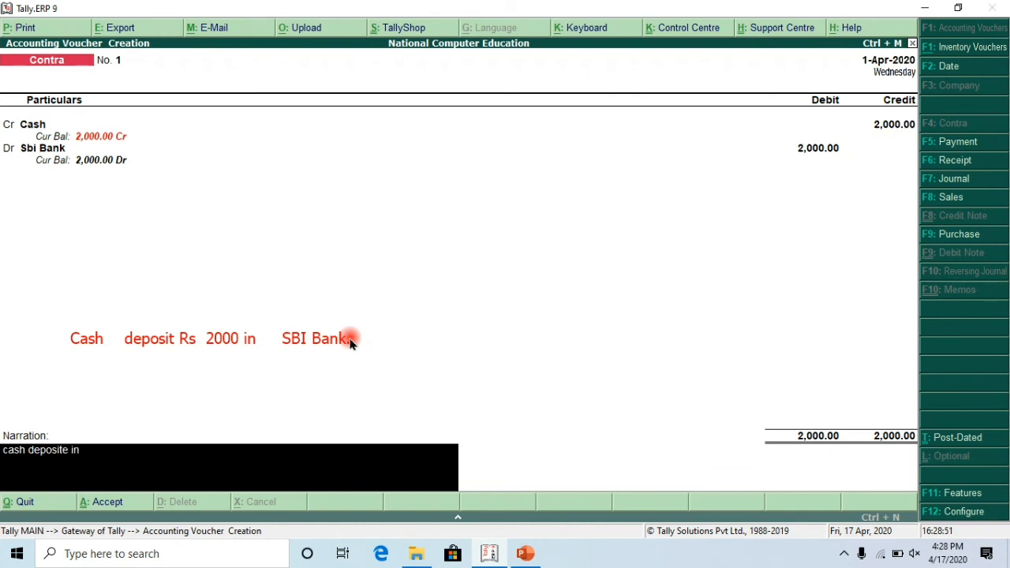
pyautogui.write(' sbi bank 2000')
pyautogui.press('Return')
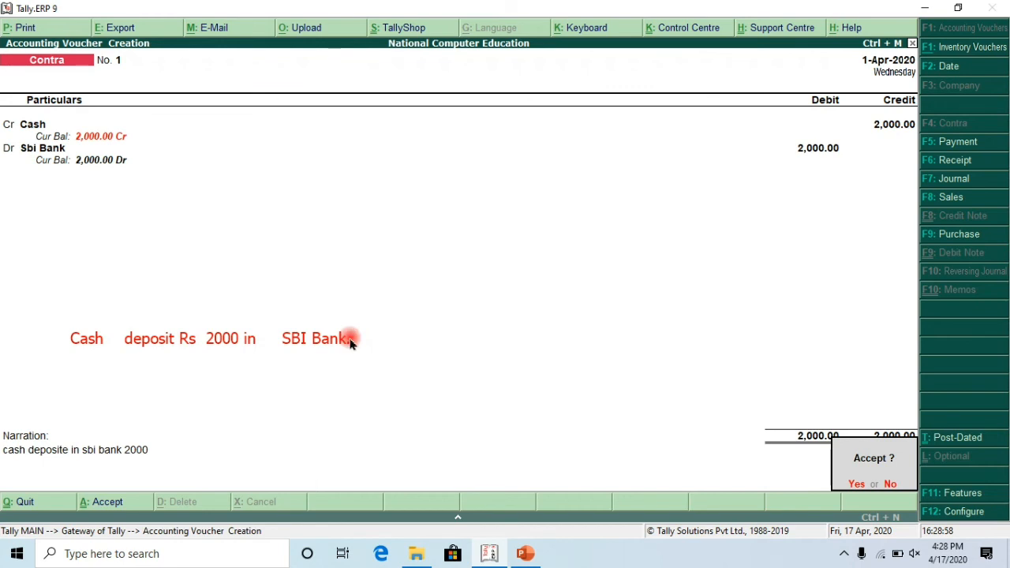
pyautogui.press('Return')
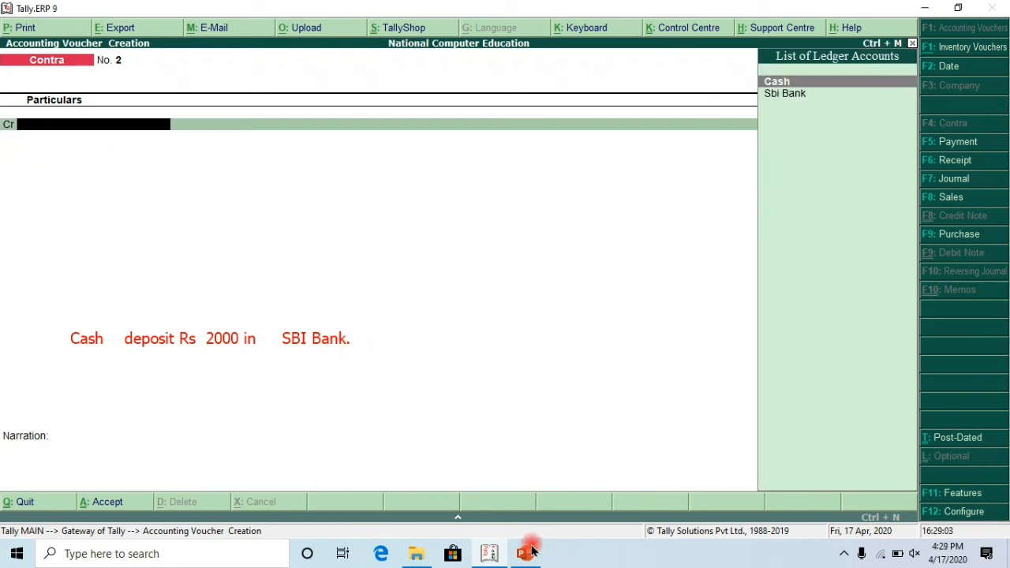
# Step: Credit Sbi Bank with 500 in the second contra voucher, accepting the default bank allocation details
pyautogui.click(507, 539)
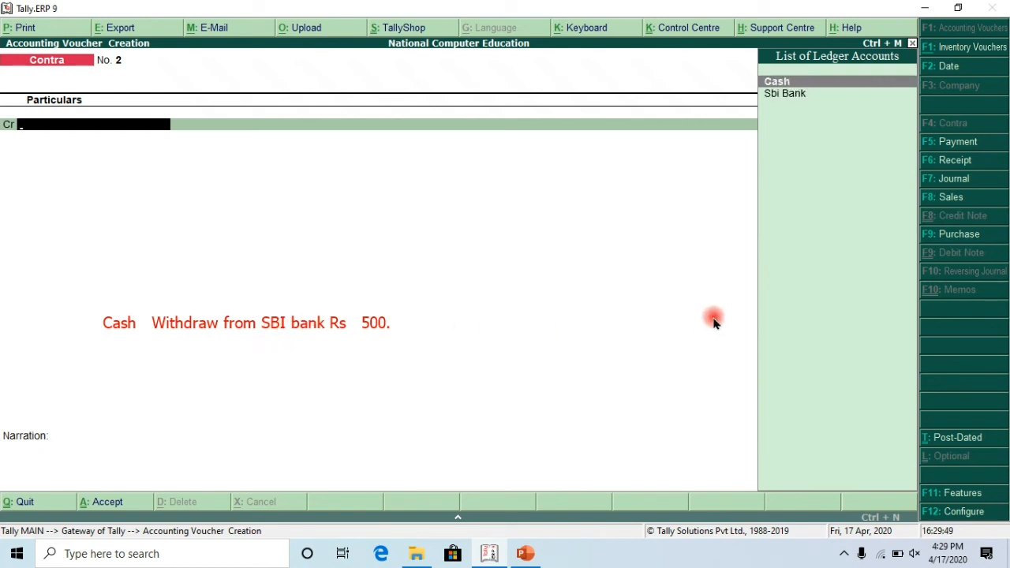
pyautogui.press('Down')
pyautogui.press('Return')
pyautogui.write('500')
pyautogui.press('Return')
pyautogui.press('Return')
pyautogui.press('Return')
pyautogui.press('Return')
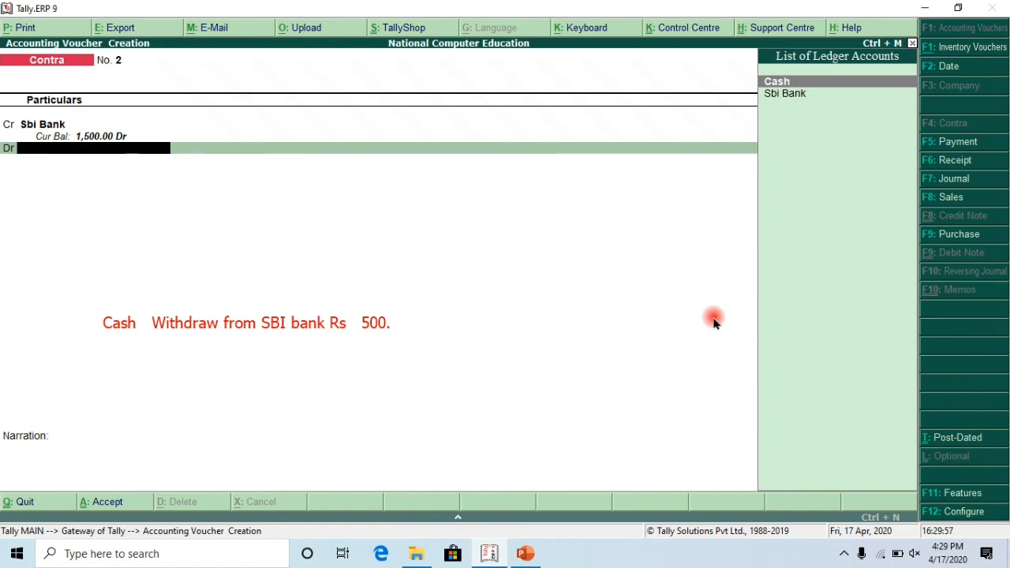
# Step: Debit Cash with 500.00 and save the second contra voucher without a narration
pyautogui.press('Return')
pyautogui.press('Return')
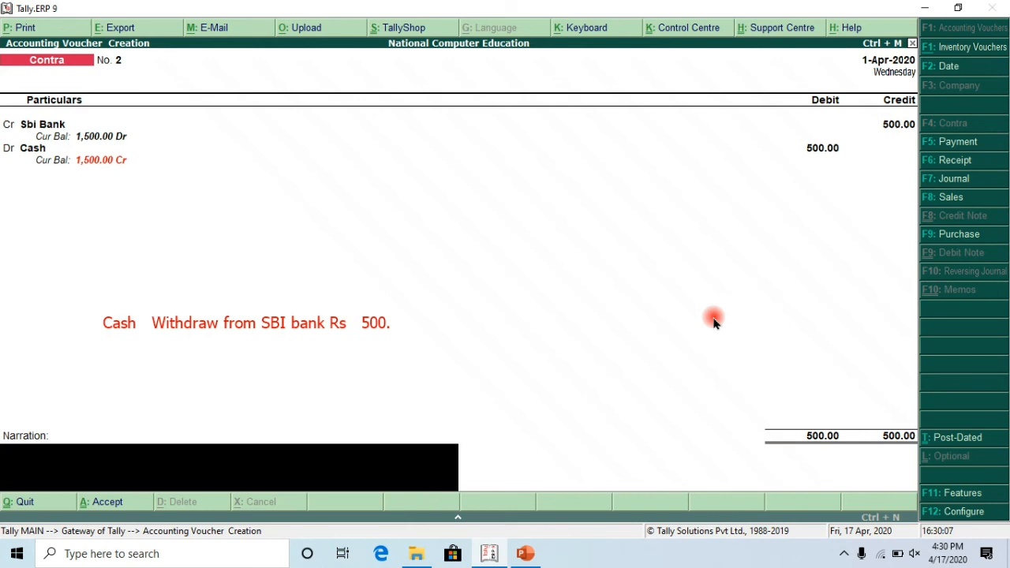
pyautogui.press('Return')
pyautogui.press('Return')
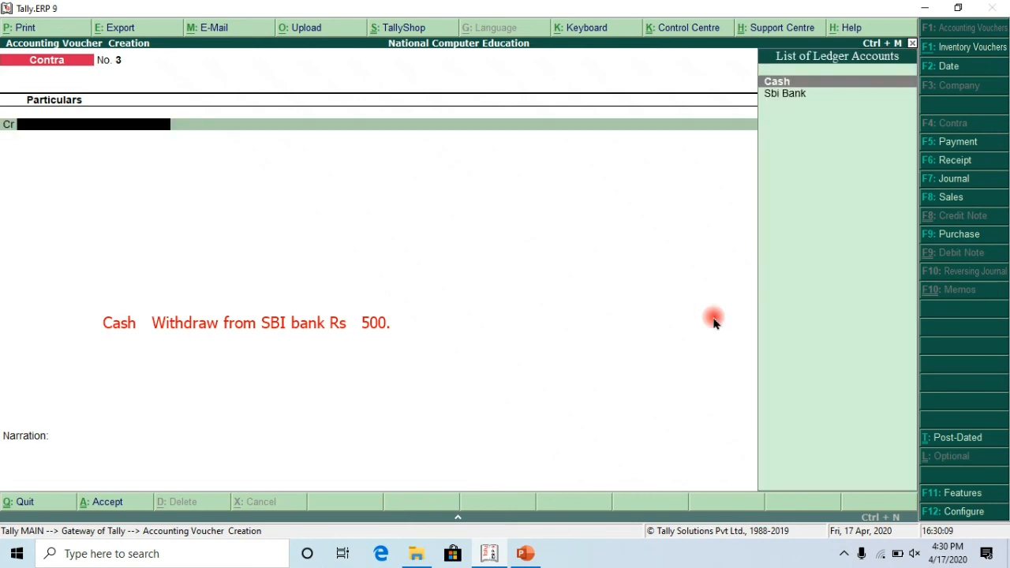
# Step: Credit Sbi Bank with 500 in the third contra voucher, accepting the default cheque allocation, and go to the debit ledger
pyautogui.hotkey('alt', 'Tab')
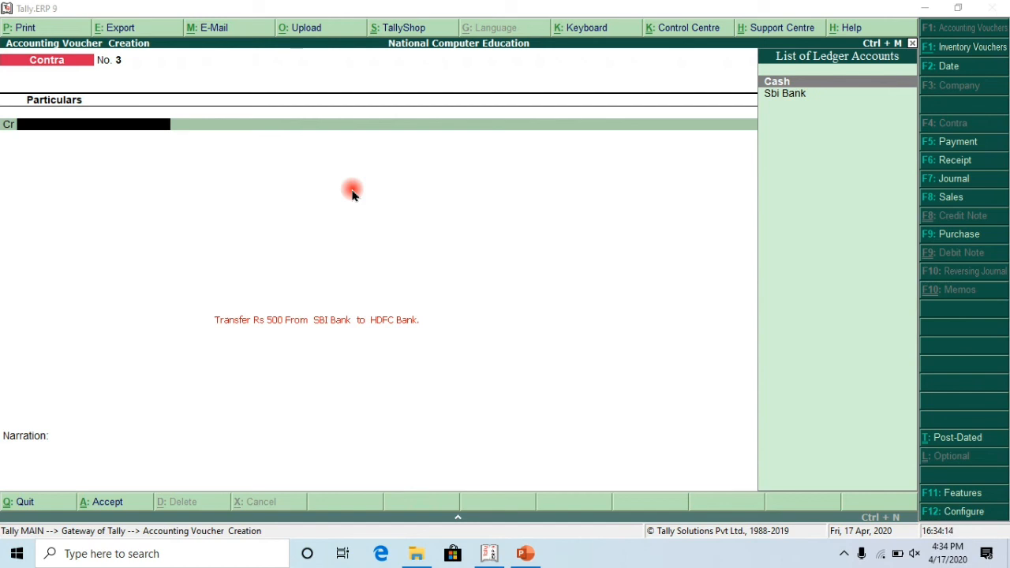
pyautogui.press('Down')
pyautogui.press('Return')
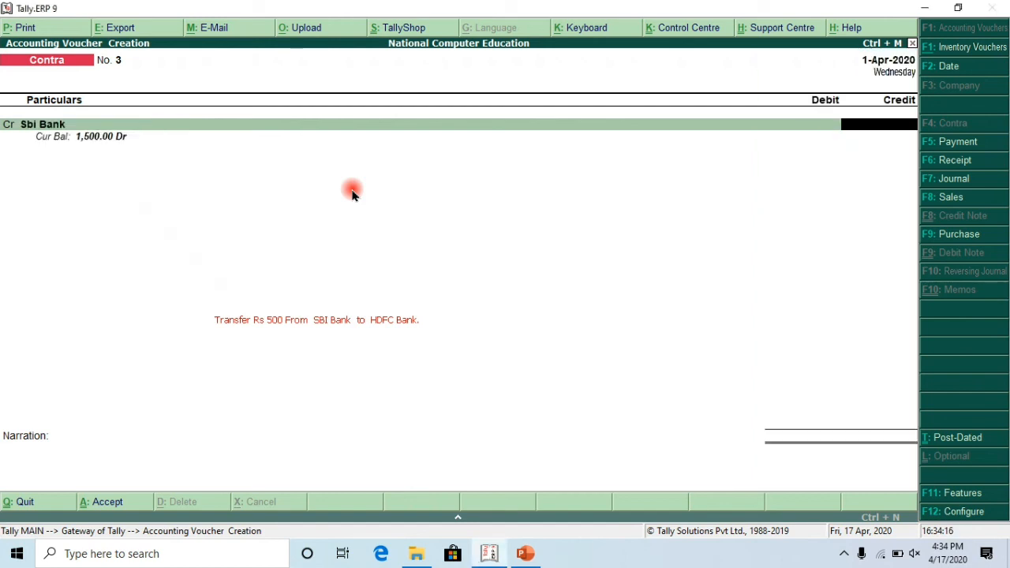
pyautogui.write('500')
pyautogui.press('Return')
pyautogui.press('Return')
pyautogui.press('Return')
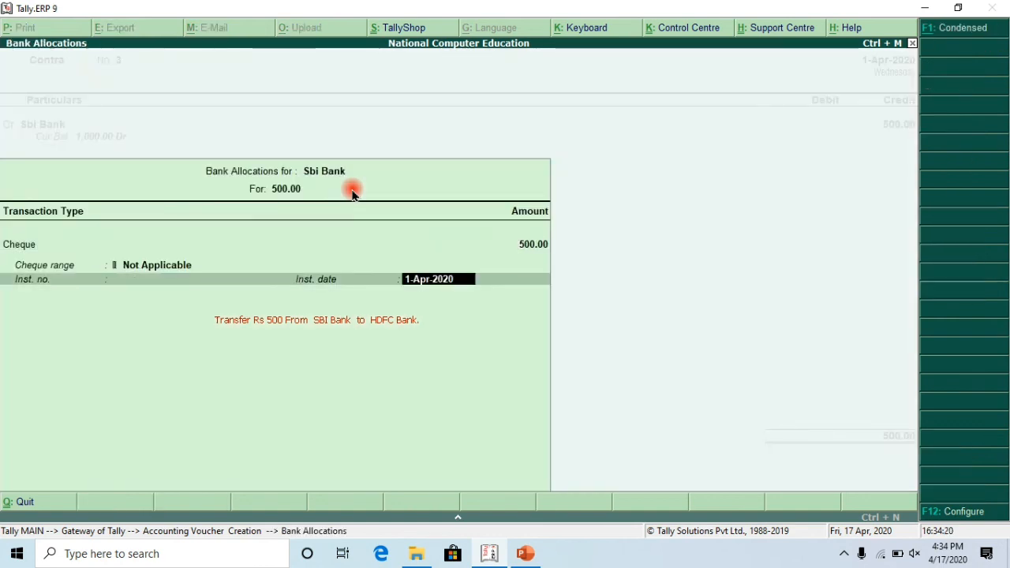
pyautogui.press('Return')
pyautogui.press('Return')
pyautogui.press('Return')
pyautogui.press('Return')
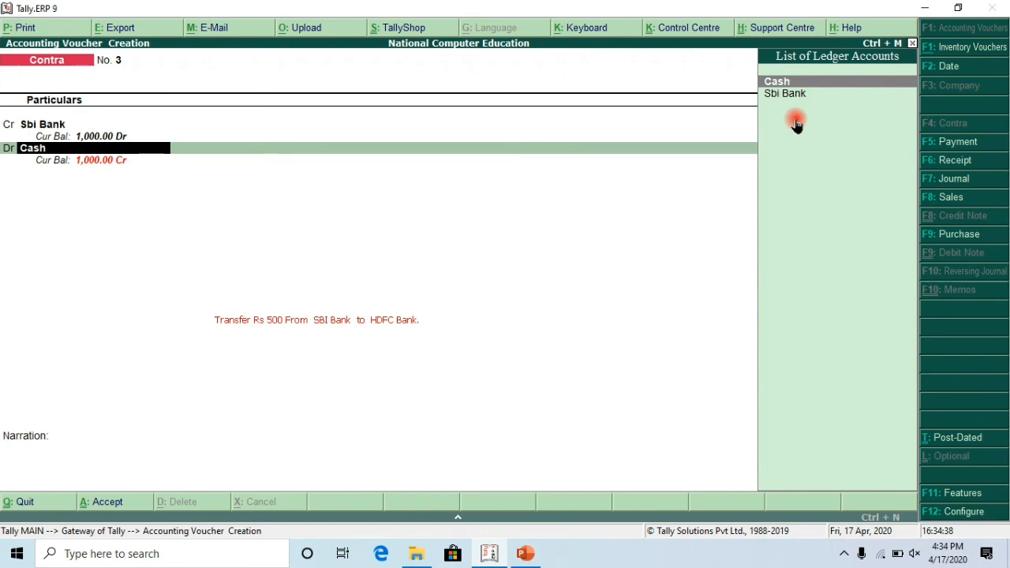
# Step: Start creating a new ledger from the third contra voucher's debit line and name it "Hdfc Bank" without an alias
pyautogui.hotkey('alt', 'c')
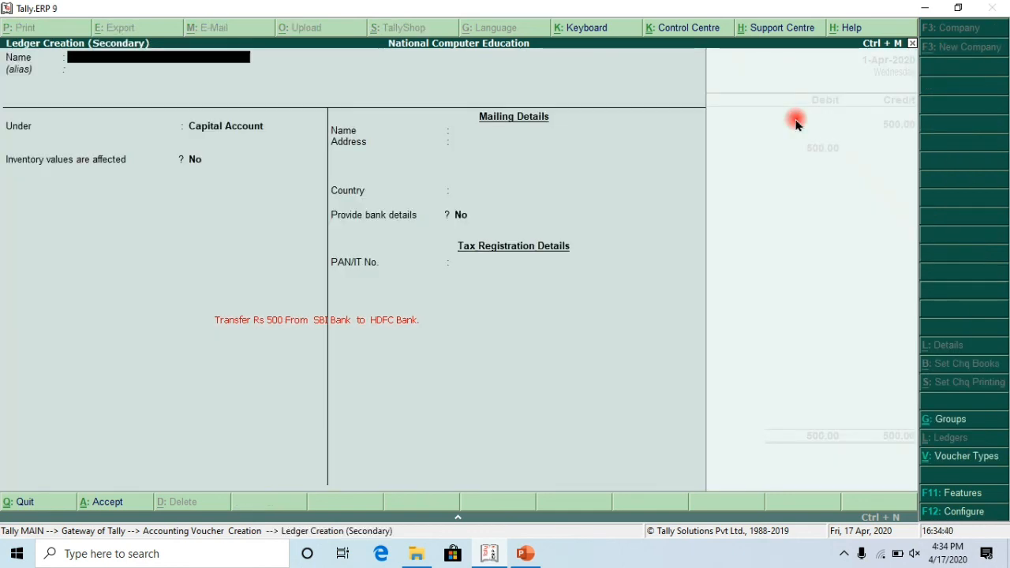
pyautogui.click(518, 541)
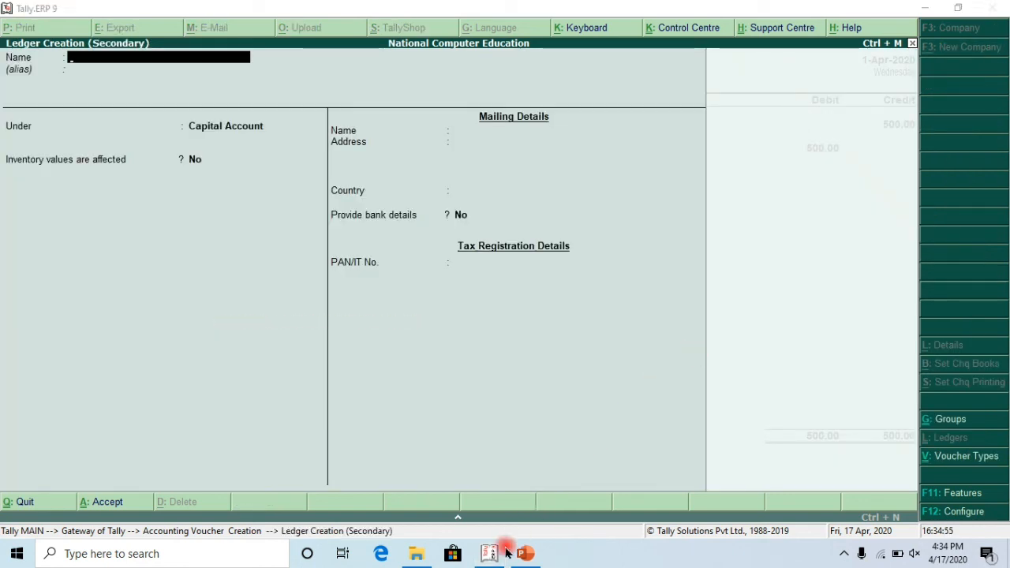
pyautogui.click(373, 361)
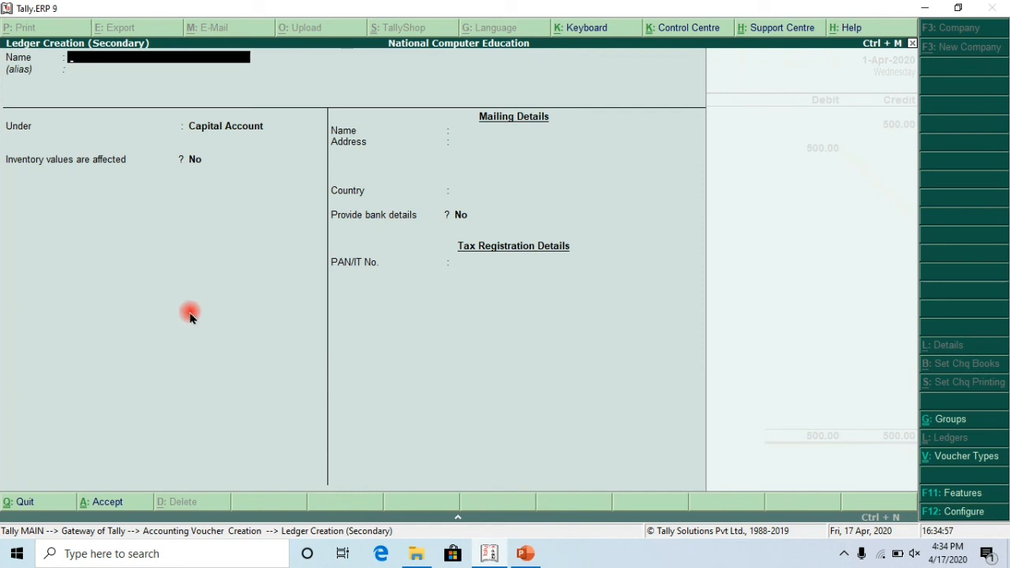
pyautogui.write('Hdfc Bank')
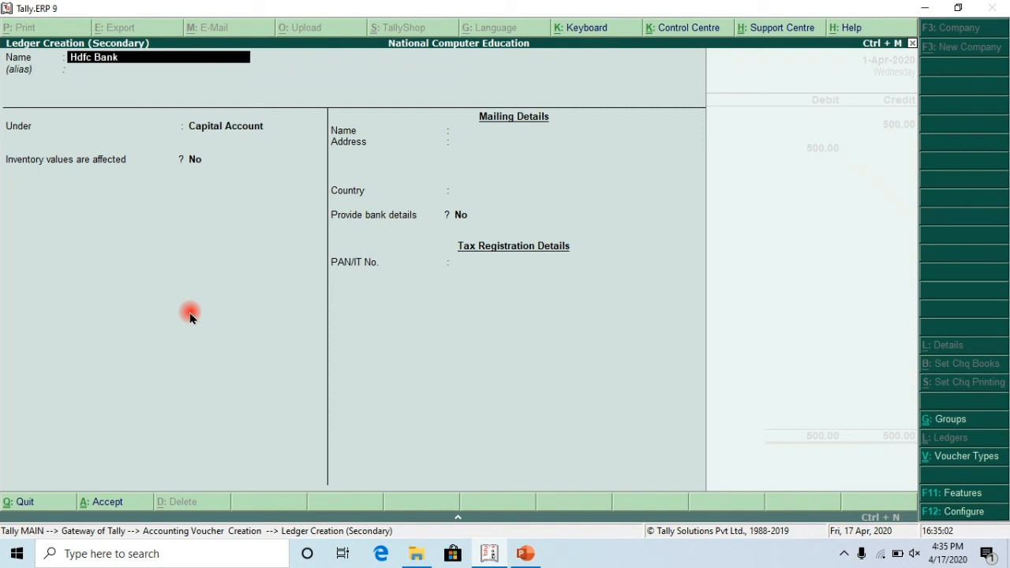
pyautogui.press('Return')
pyautogui.press('Return')
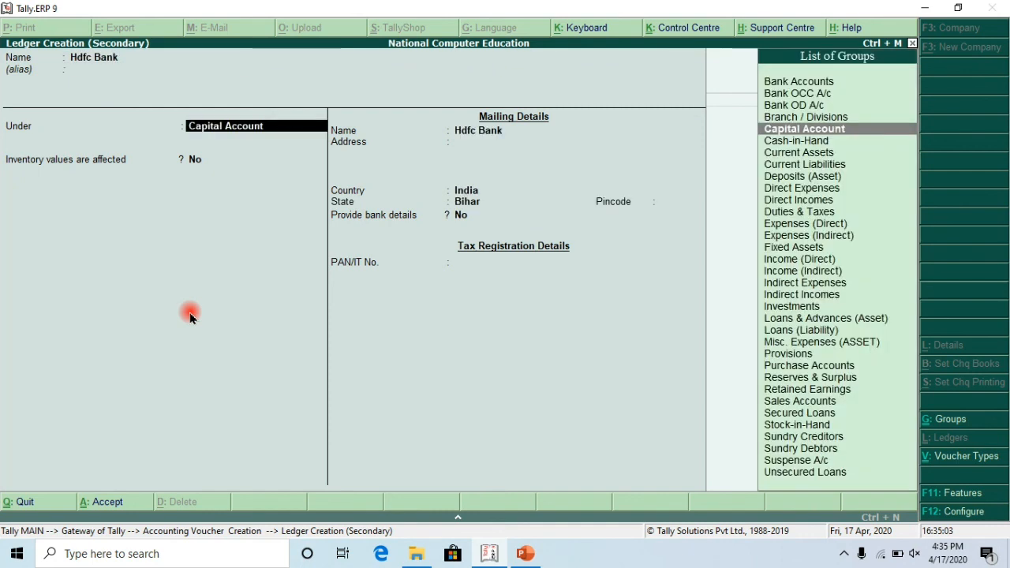
# Step: Place the Hdfc Bank ledger under Bank Accounts, keep the default bank and mailing details, and save it
pyautogui.write('B')
pyautogui.press('Down')
pyautogui.press('Up')
pyautogui.press('Return')
pyautogui.press('Return')
pyautogui.press('Return')
pyautogui.press('Return')
pyautogui.press('Return')
pyautogui.press('Return')
pyautogui.press('Return')
pyautogui.press('Return')
pyautogui.press('Return')
pyautogui.press('Return')
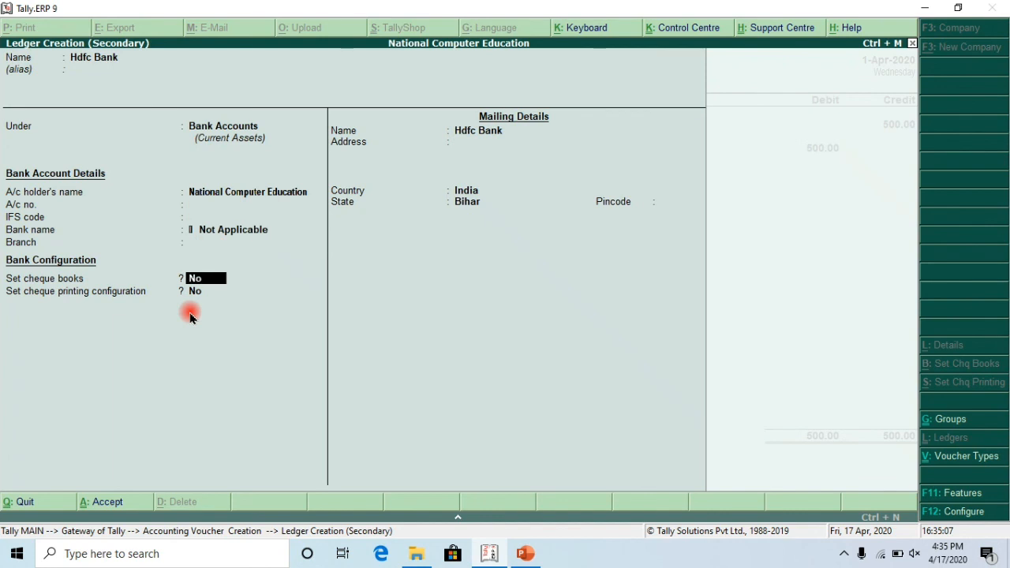
pyautogui.press('Return')
pyautogui.press('Return')
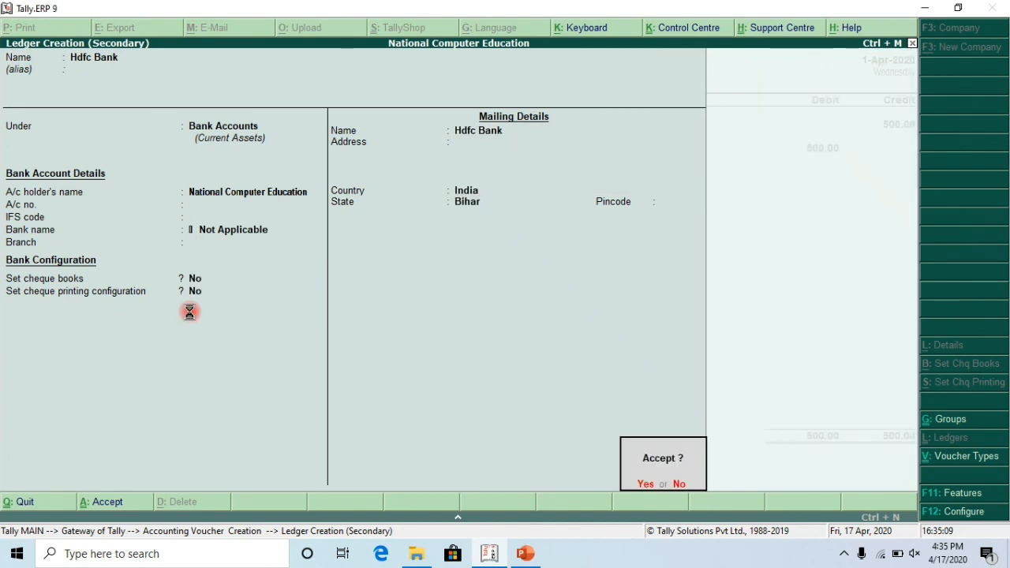
pyautogui.press('Return')
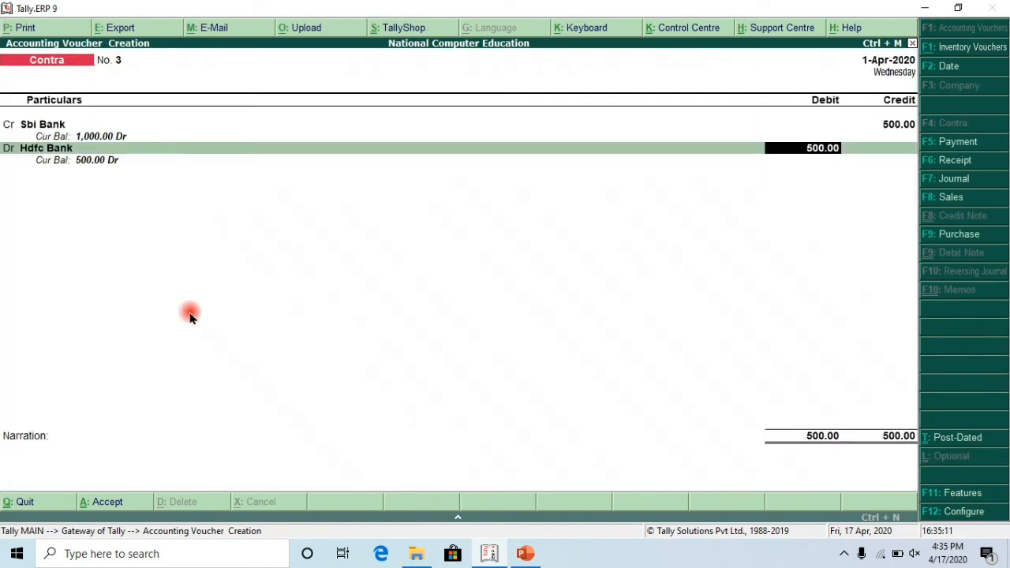
# Step: Debit Hdfc Bank with 500.00, save the third contra voucher without a narration, and leave voucher entry
pyautogui.press('Return')
pyautogui.press('Return')
pyautogui.press('Return')
pyautogui.press('Return')
pyautogui.press('Return')
pyautogui.press('Return')
pyautogui.press('Return')
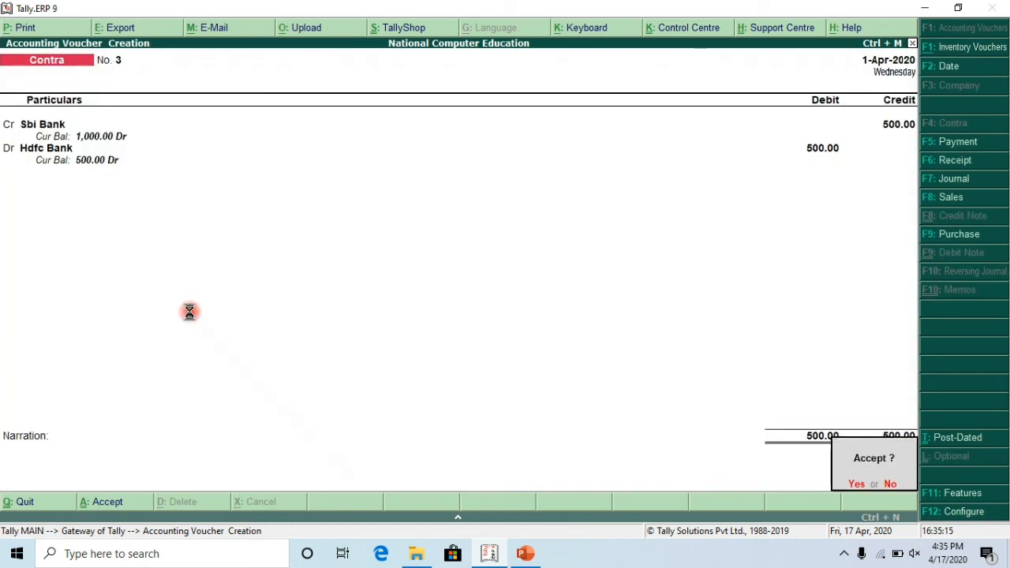
pyautogui.press('Return')
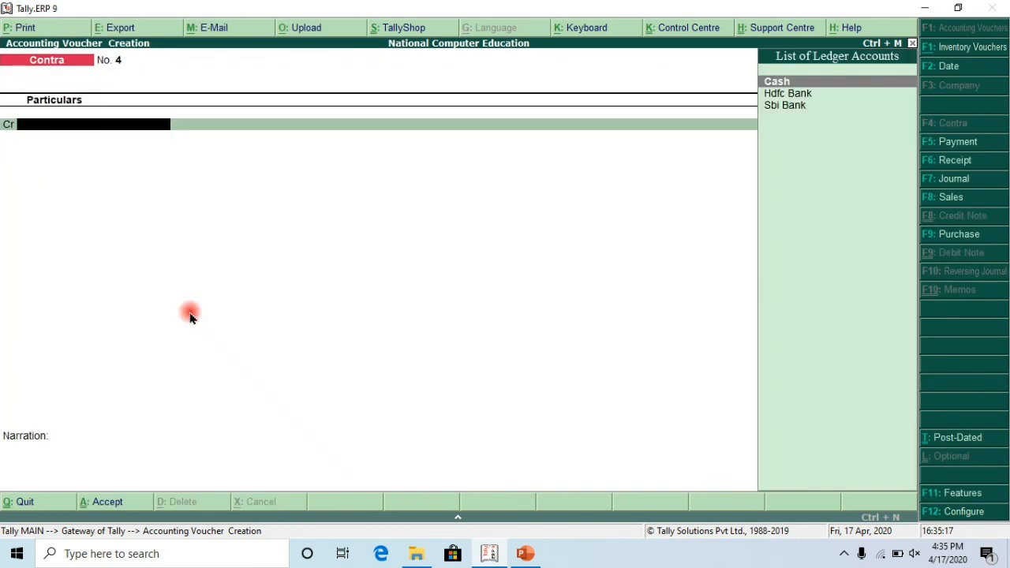
pyautogui.press('Escape')
pyautogui.press('Return')
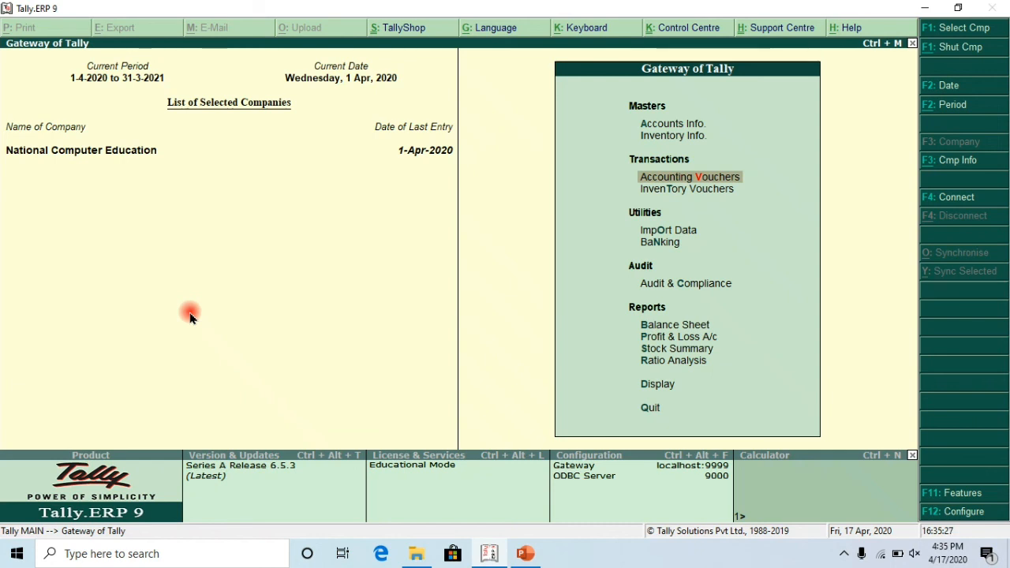
# Step: Display the Day Book report for 1-Apr-2020
pyautogui.press('Down')
pyautogui.press('Down')
pyautogui.press('Down')
pyautogui.press('Down')
pyautogui.press('Down')
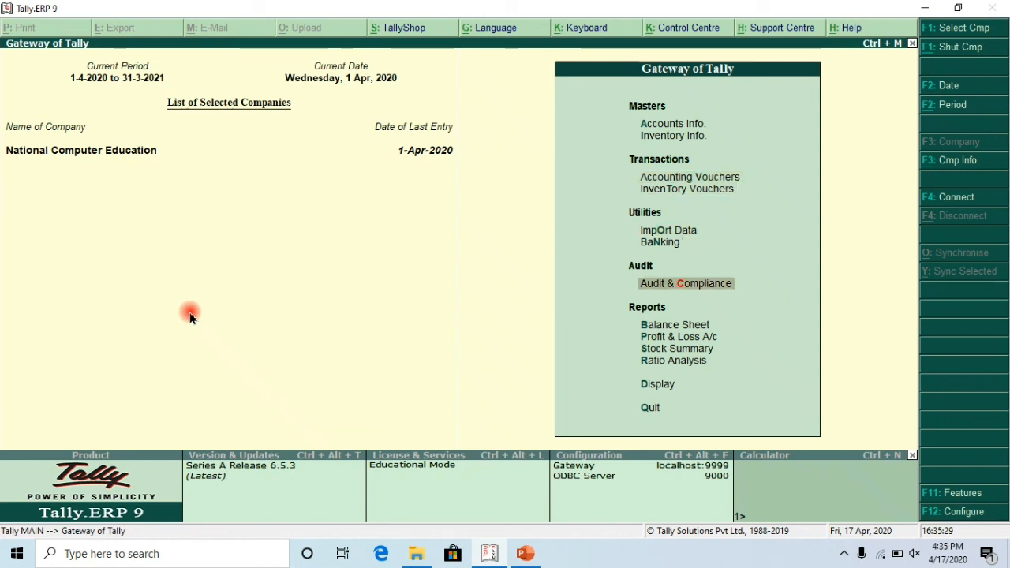
pyautogui.press('Down')
pyautogui.press('Down')
pyautogui.press('Down')
pyautogui.press('Down')
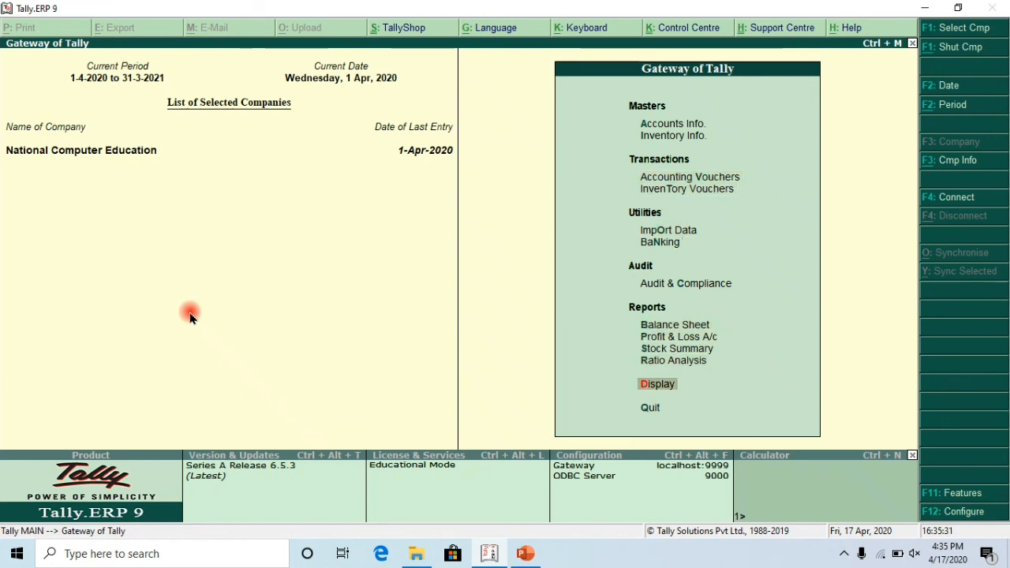
pyautogui.press('Return')
pyautogui.press('Down')
pyautogui.press('Down')
pyautogui.press('Down')
pyautogui.press('Up')
pyautogui.press('Up')
pyautogui.press('Return')
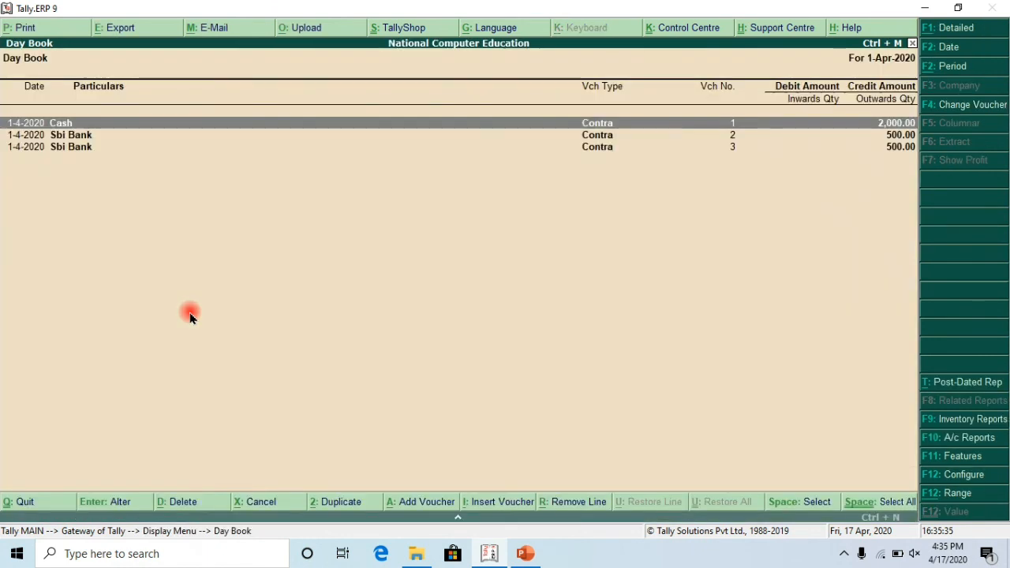
# Step: Review the contra vouchers listed in the Day Book, and return to the Gateway of Tally
pyautogui.press('Down')
pyautogui.press('Down')
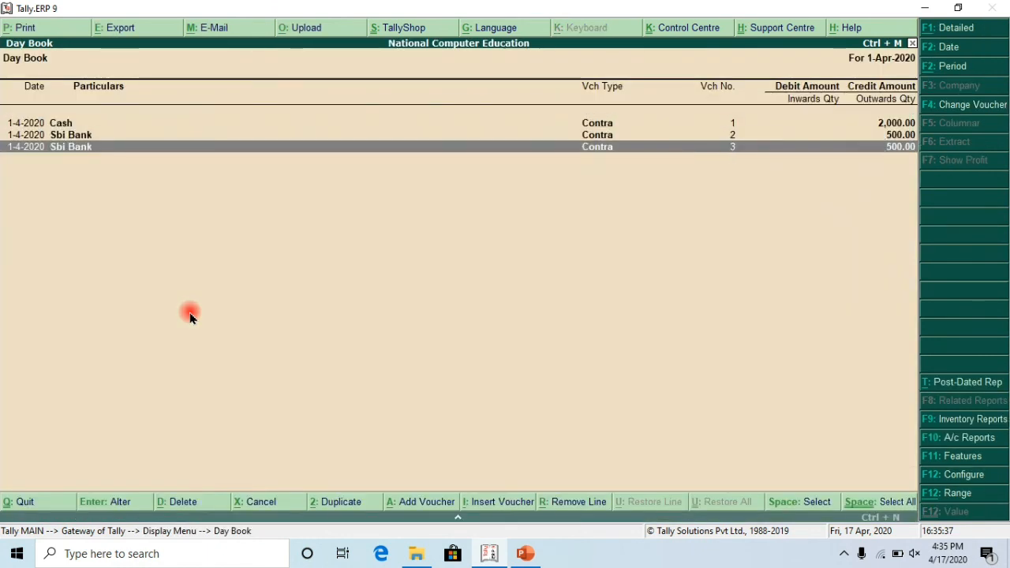
pyautogui.press('Up')
pyautogui.press('Up')
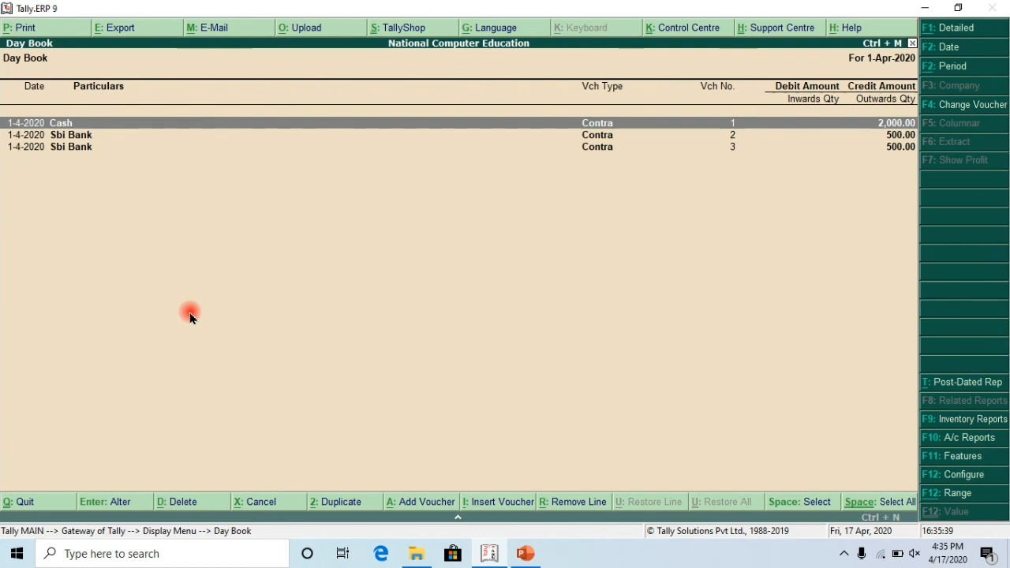
pyautogui.press('Down')
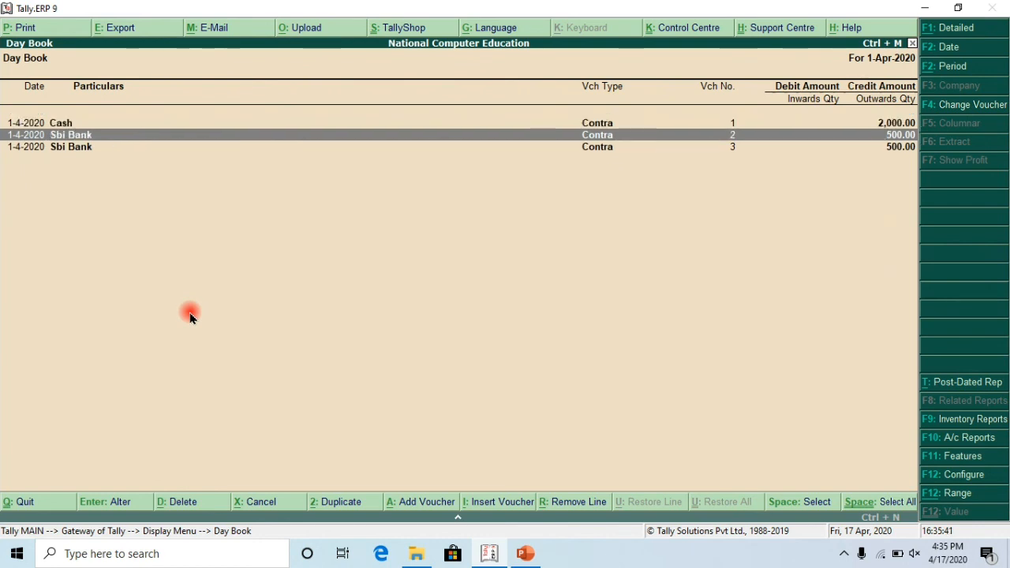
pyautogui.press('Down')
pyautogui.press('Up')
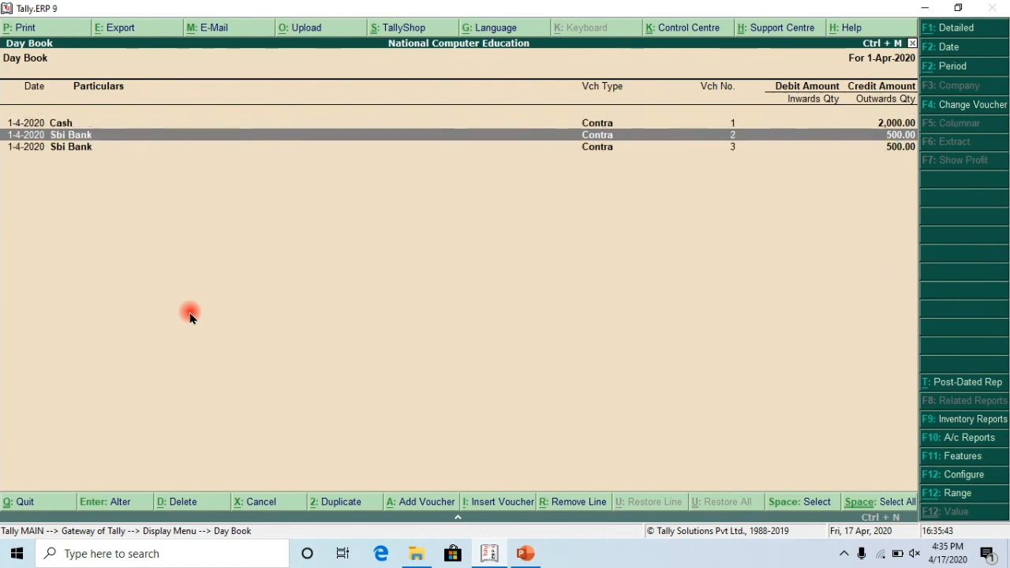
pyautogui.press('Up')
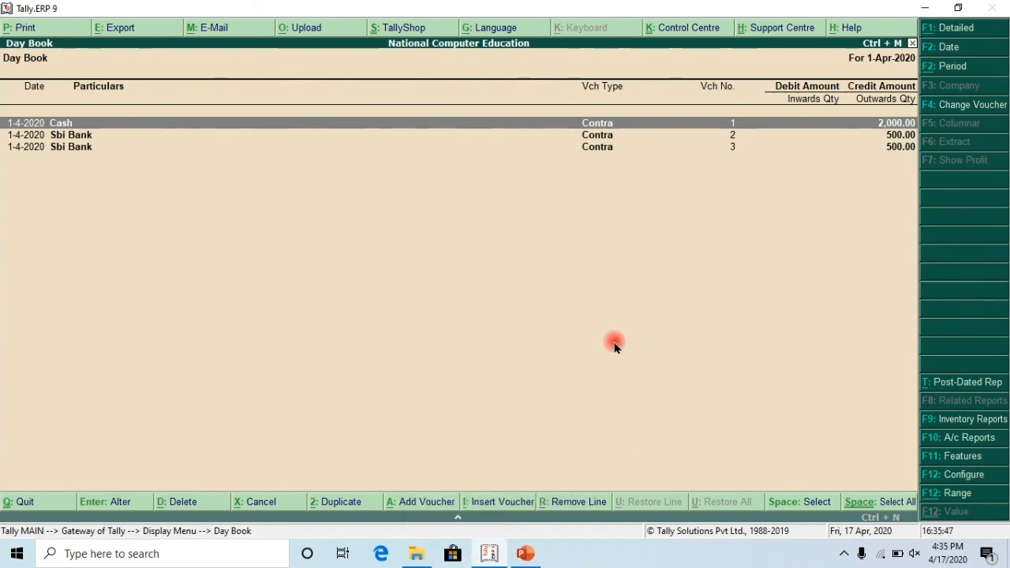
pyautogui.press('Escape')
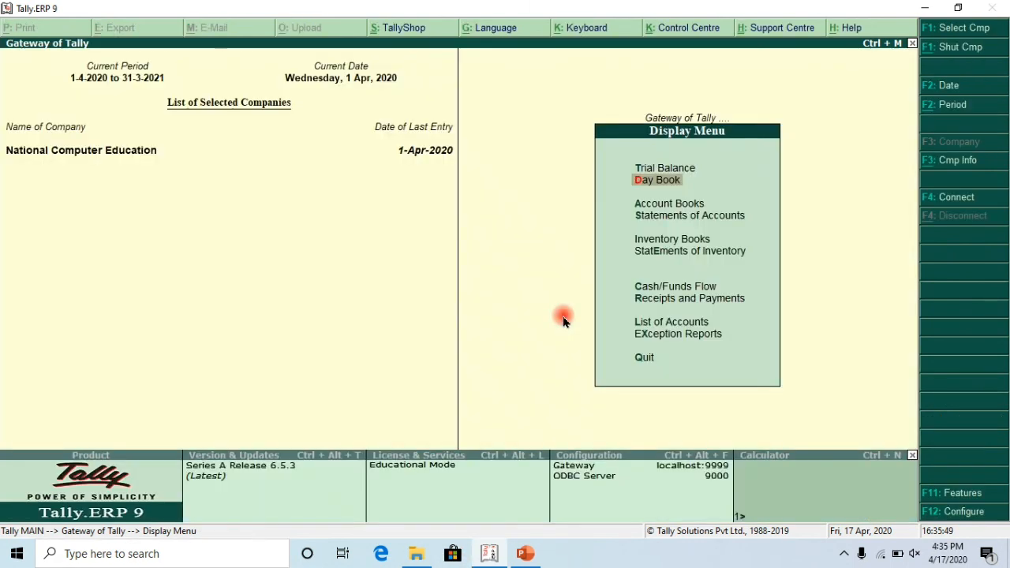
pyautogui.press('Escape')
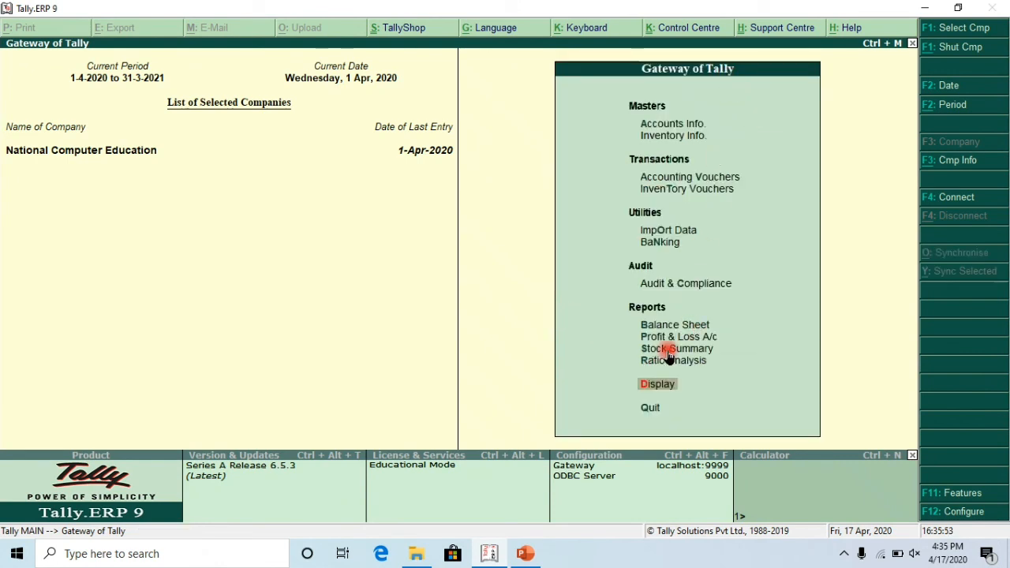
# Step: Display the Day Book again to check the recorded entries, and go back to the Gateway of Tally
pyautogui.click(657, 384)
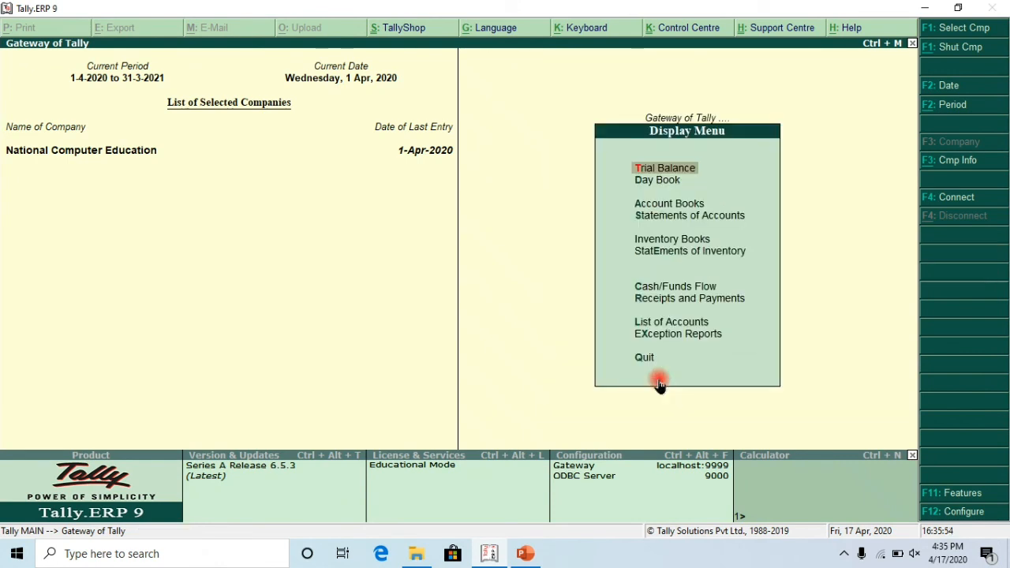
pyautogui.click(677, 181)
pyautogui.click(670, 182)
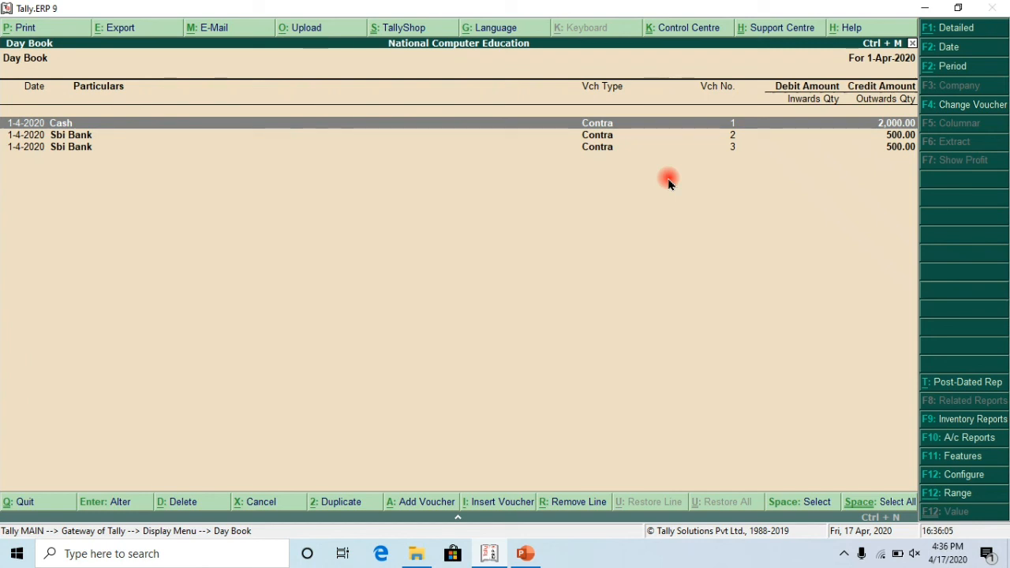
pyautogui.press('Escape')
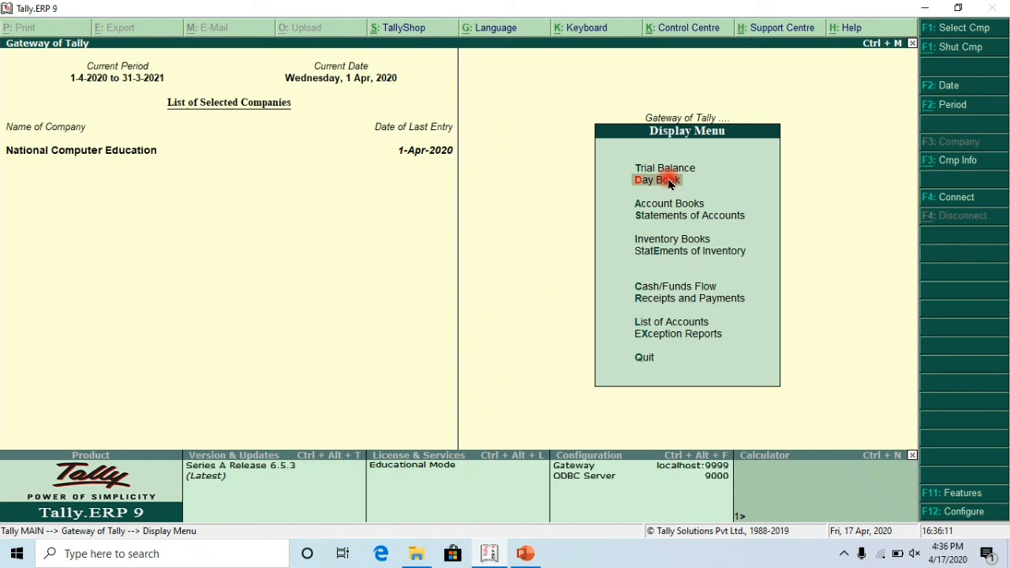
pyautogui.press('Escape')
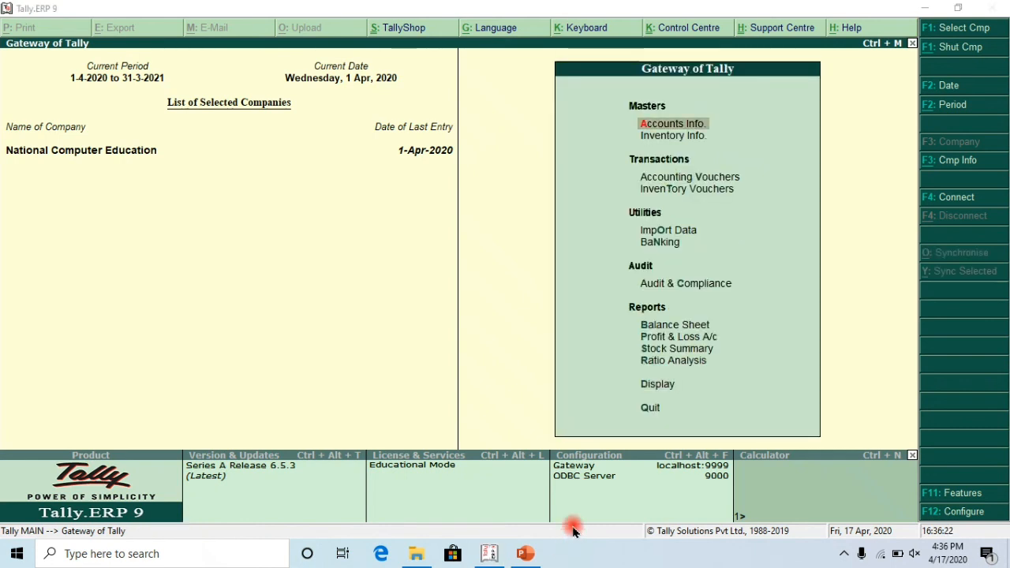